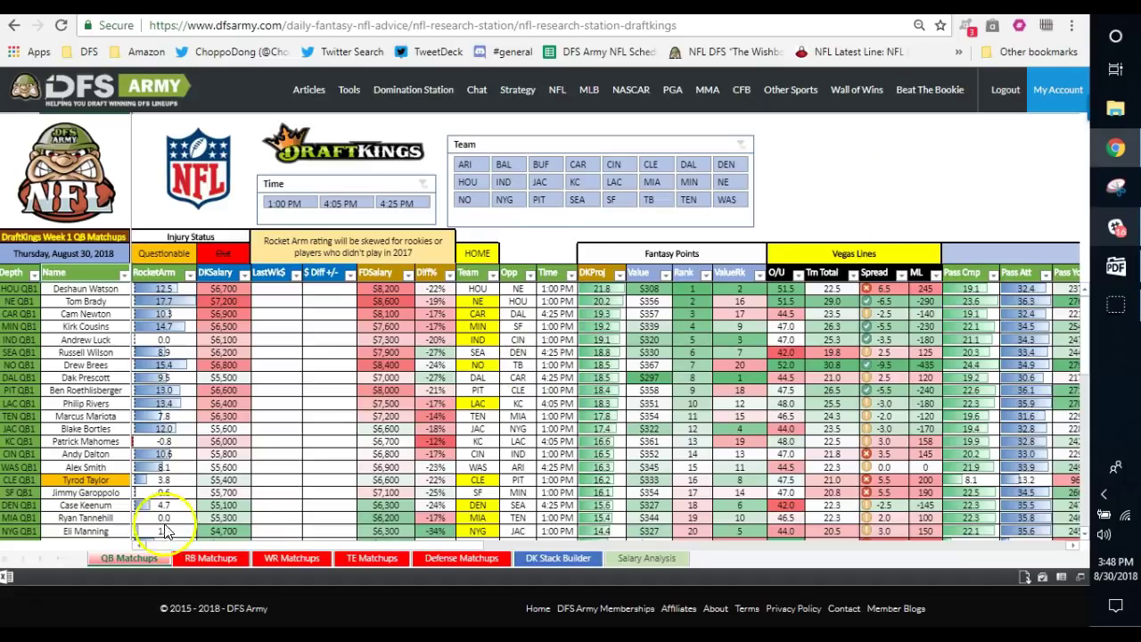
Step: Open the WR Matchups sheet and look through its Vegas lines, projections, 2017 stats and red zone columns
click(185, 558)
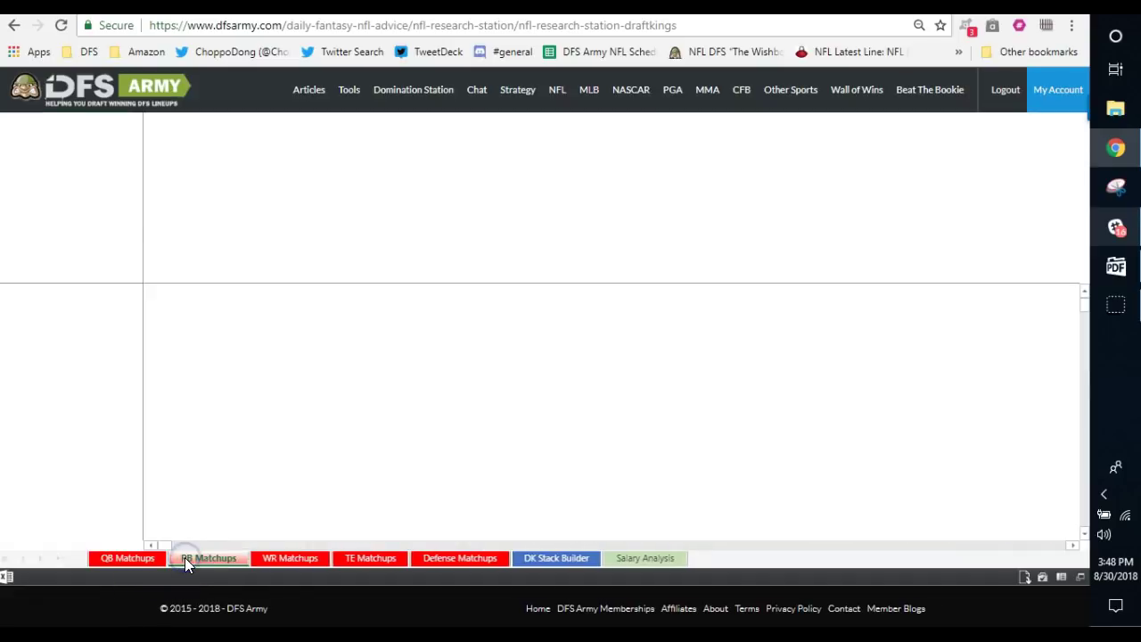
click(274, 559)
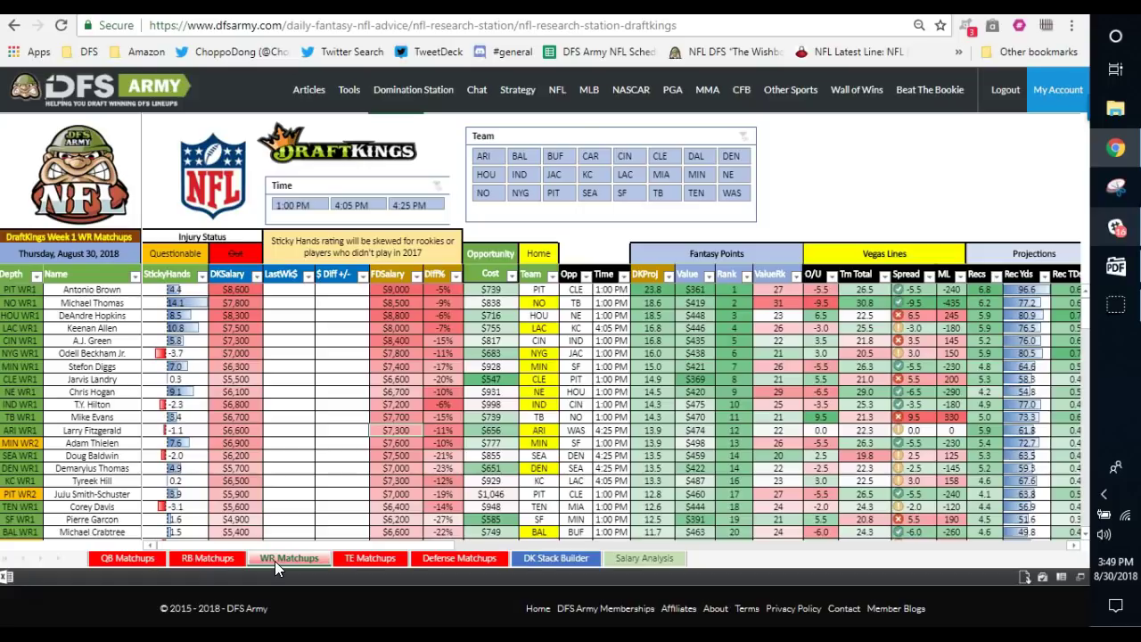
click(285, 559)
drag(400, 544, 537, 560)
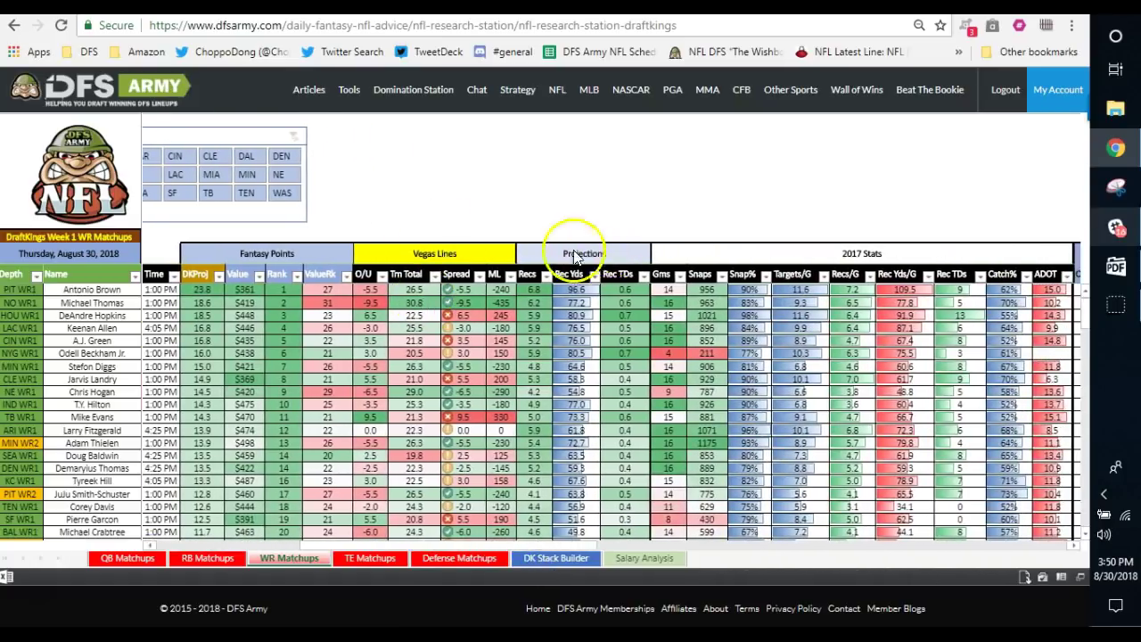
drag(516, 546, 764, 577)
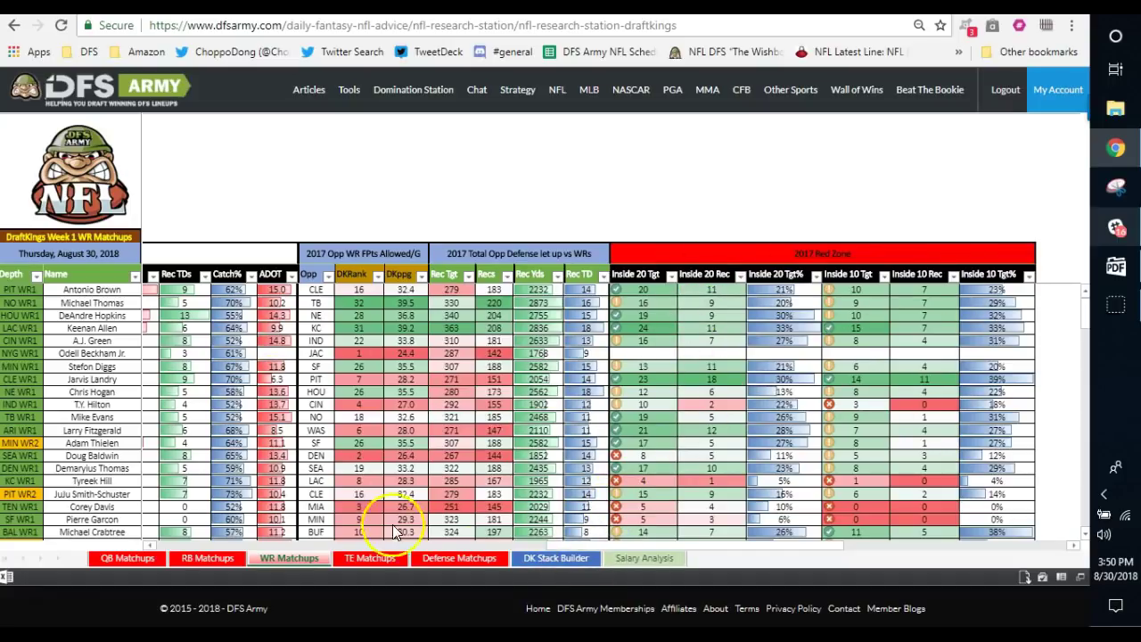
Step: Sort the wide receivers by 2017 Targets/G in descending order
drag(584, 546, 451, 546)
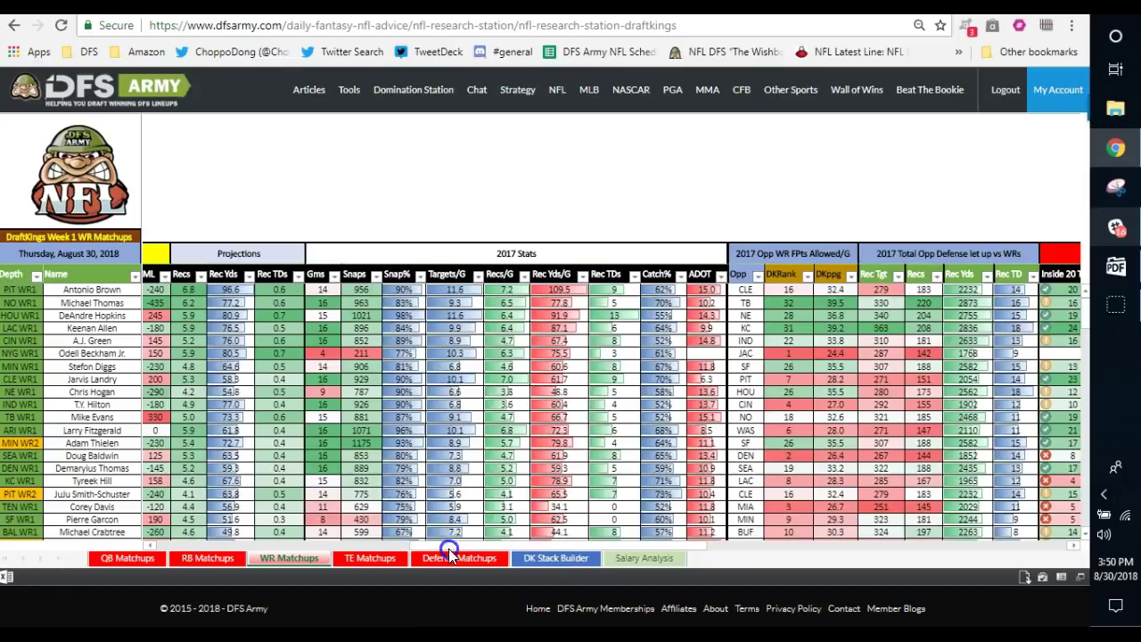
click(478, 276)
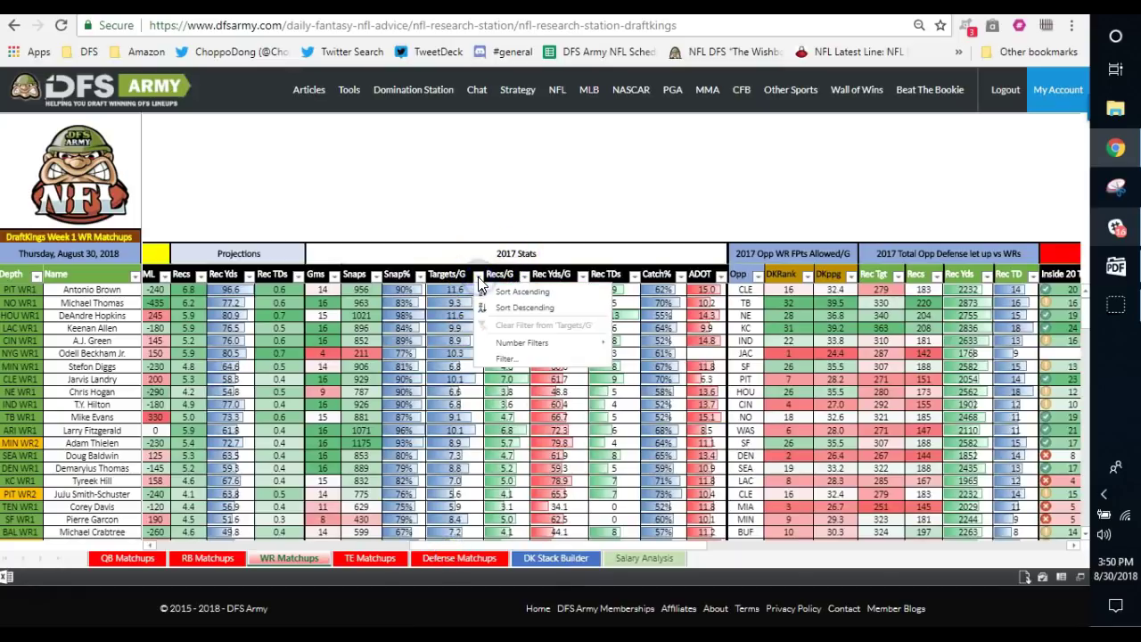
click(522, 310)
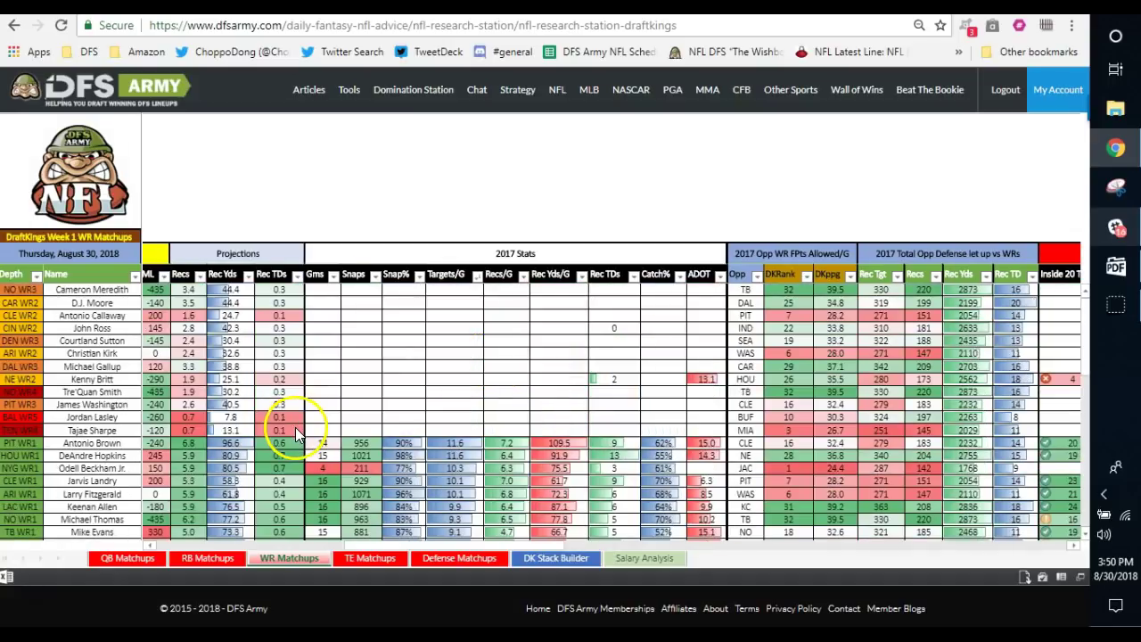
Step: Filter the Targets/G column to show only receivers with values greater than 1
click(478, 276)
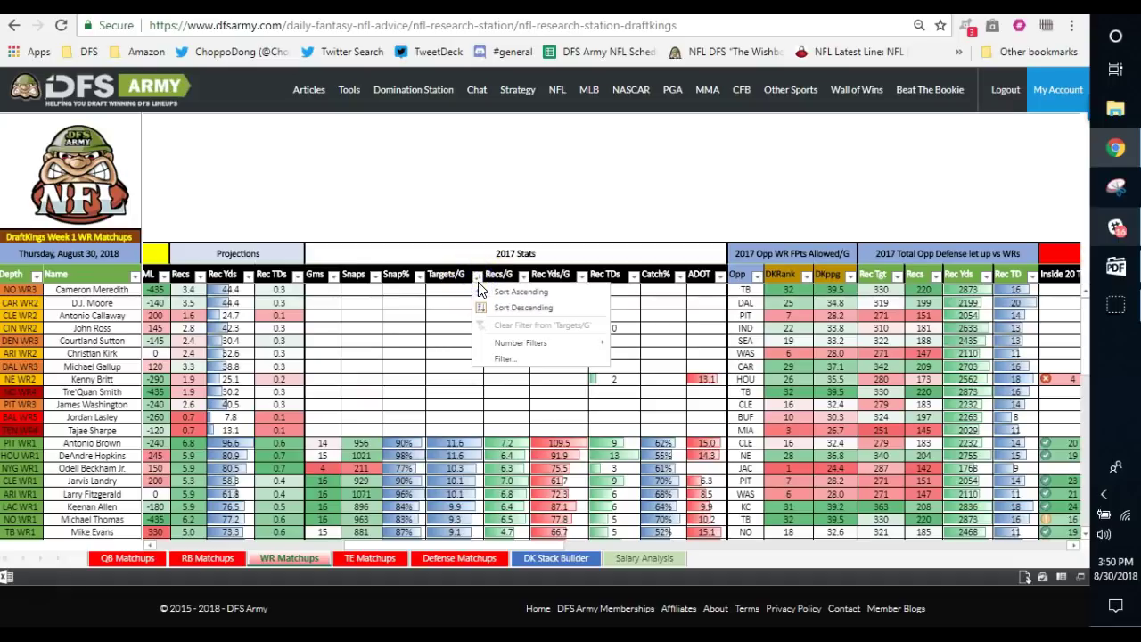
mouse_move(539, 345)
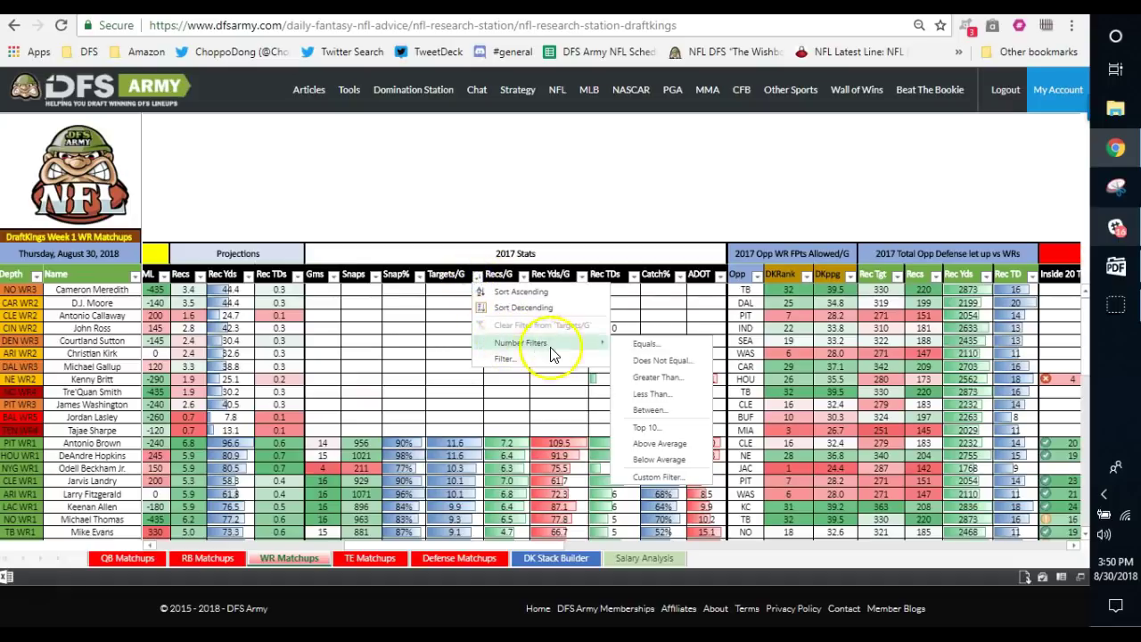
click(637, 377)
text(1)
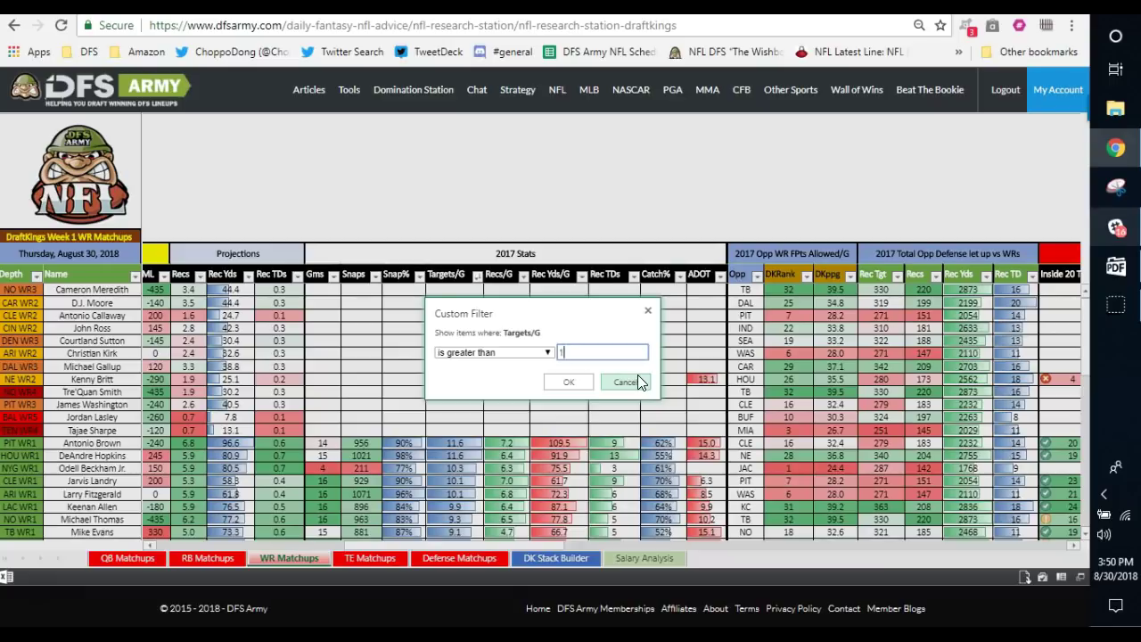
click(555, 382)
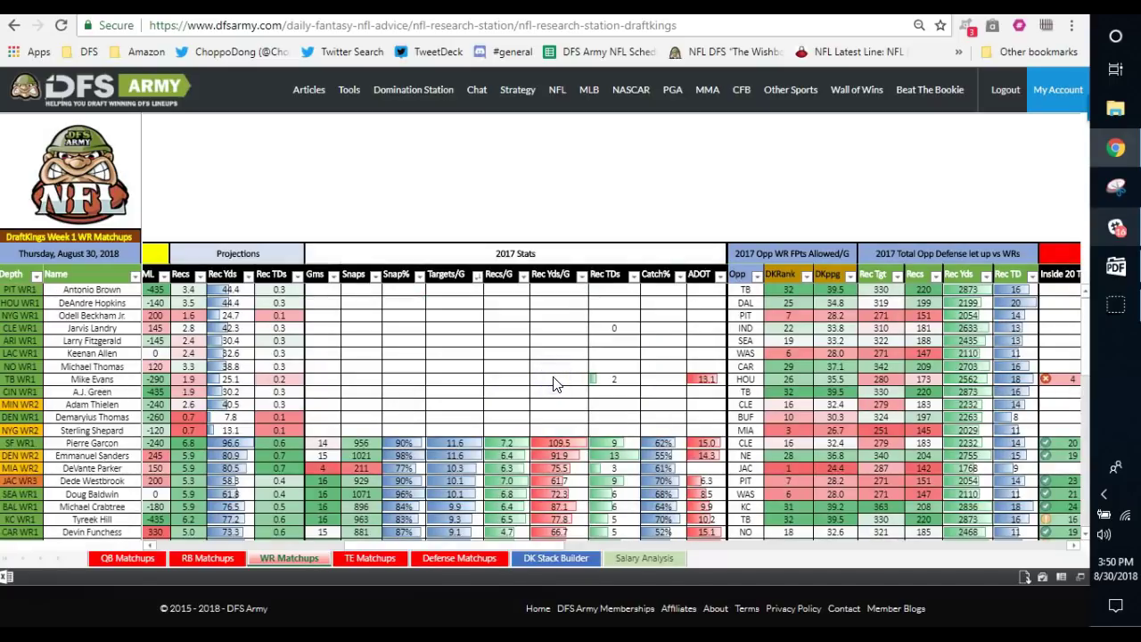
click(527, 403)
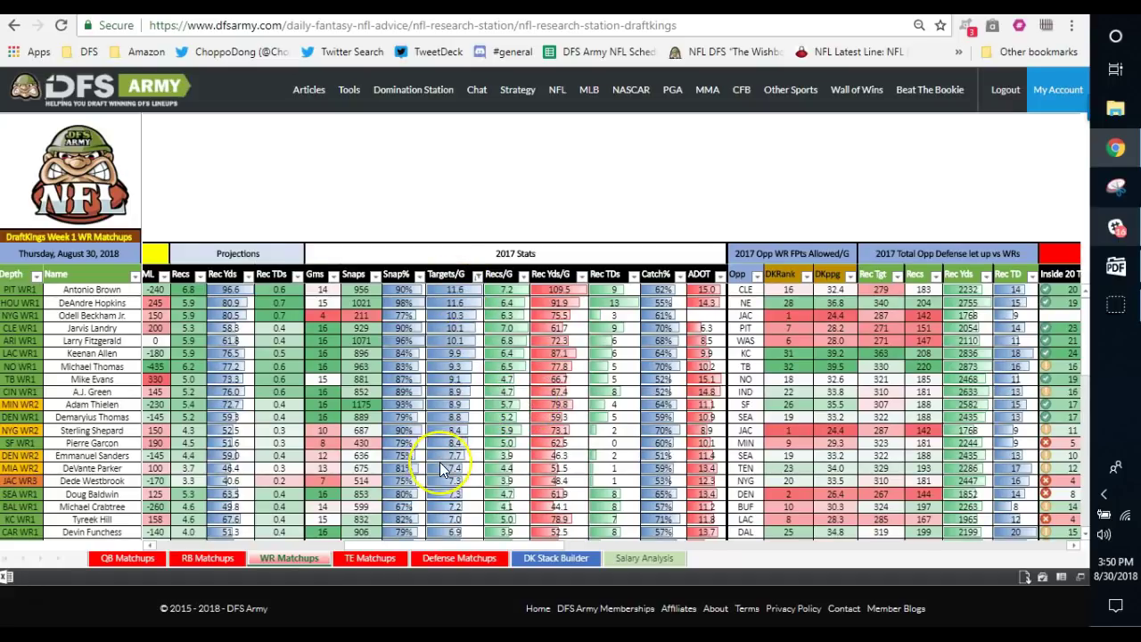
Step: Look through the filtered receiver list down to the lowest targets per game and return to the first row
scroll(440, 464, down, 10)
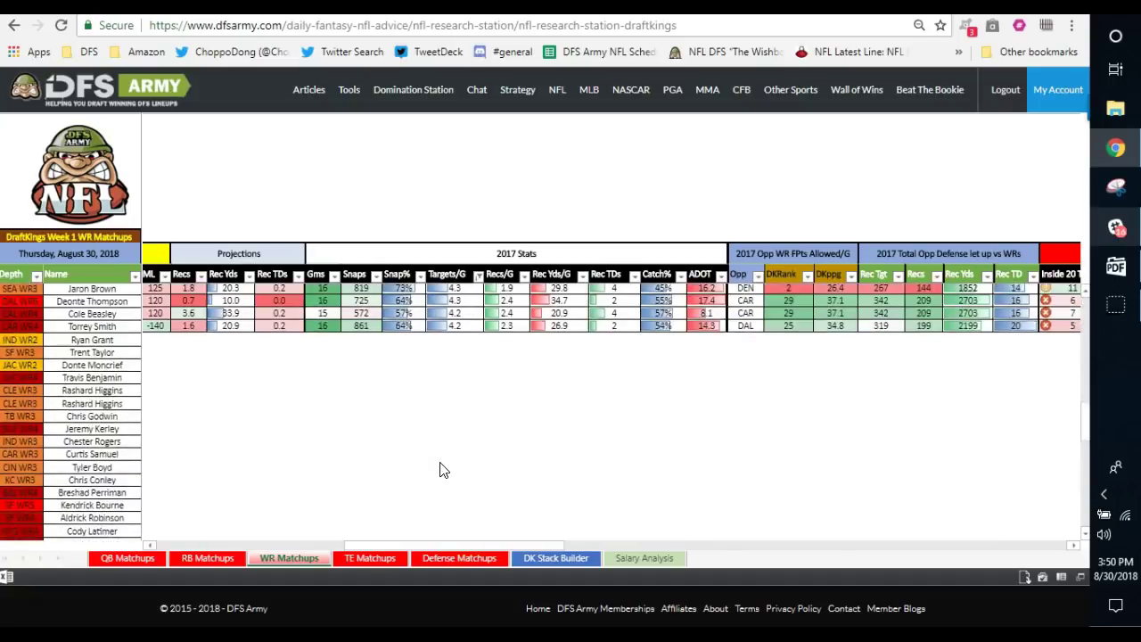
click(438, 446)
scroll(437, 410, down, 5)
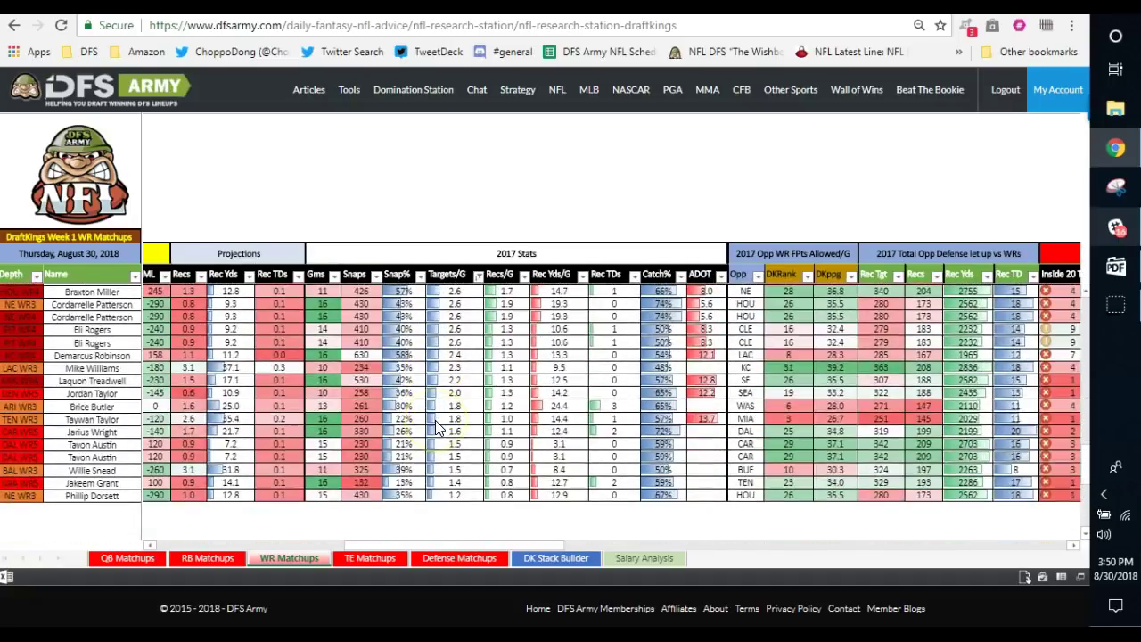
scroll(437, 423, up, 7)
scroll(436, 428, up, 7)
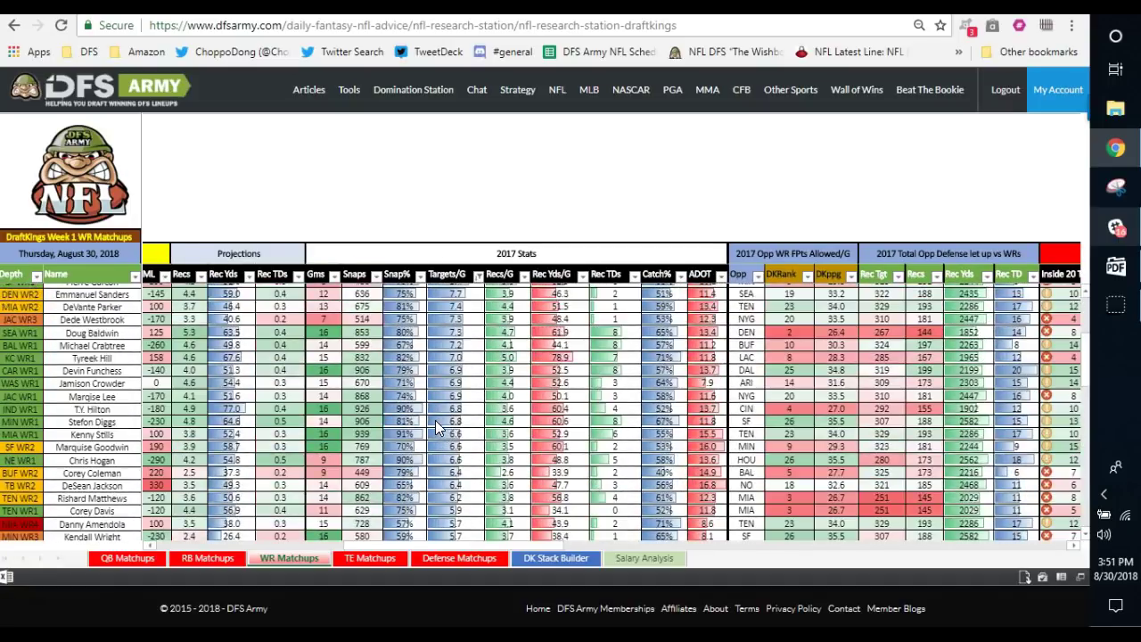
scroll(437, 428, up, 4)
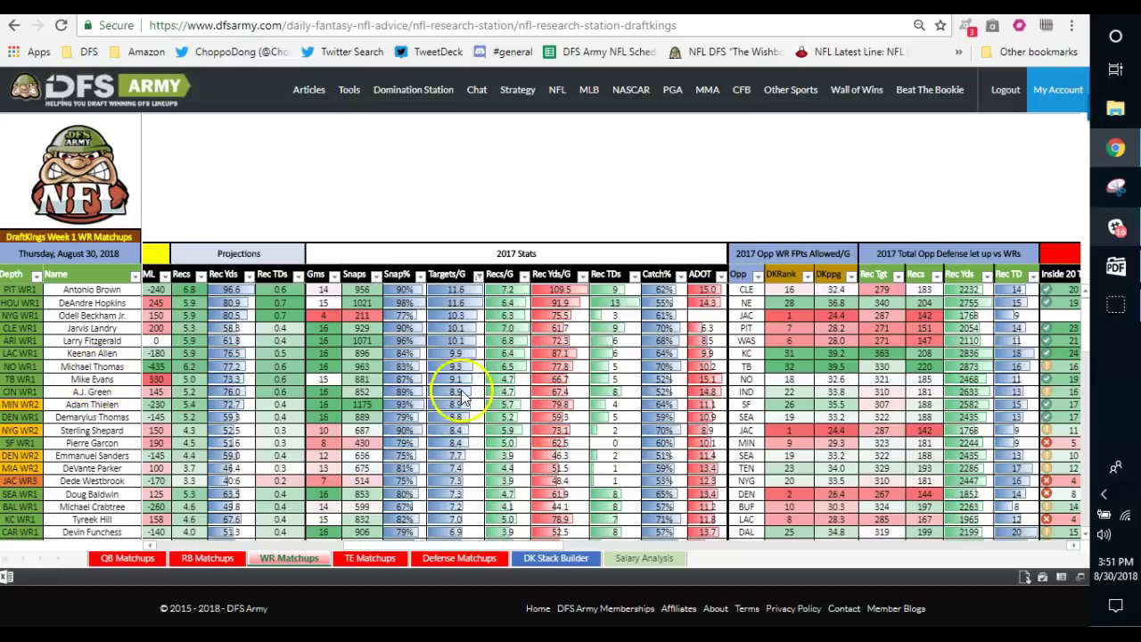
Step: Change the Targets/G filter to show only receivers with values greater than 7
click(478, 276)
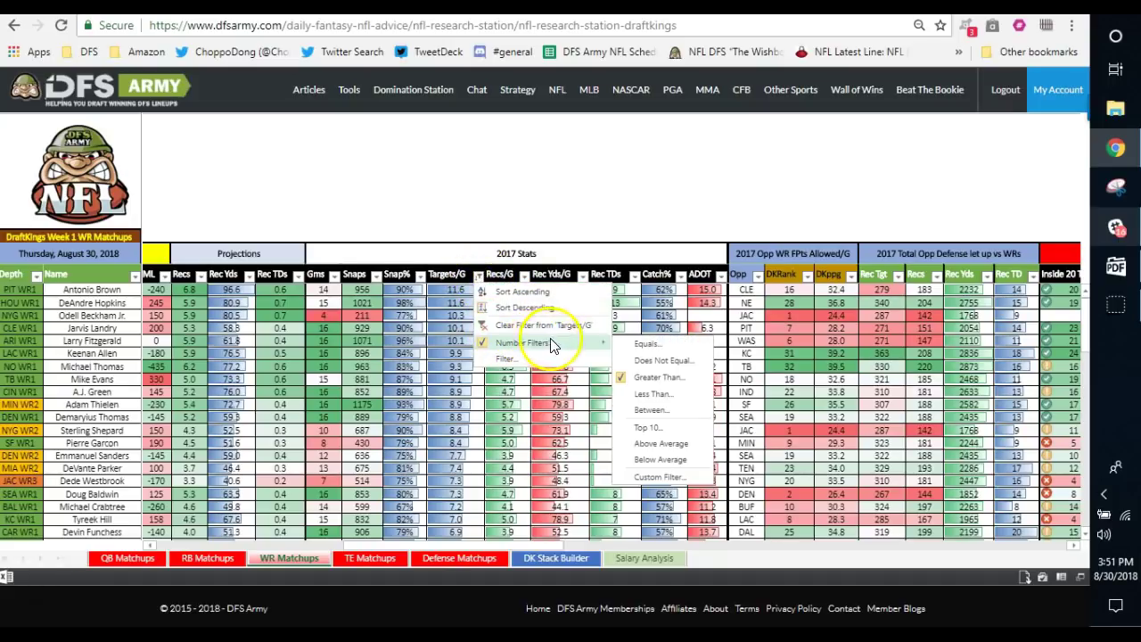
click(650, 375)
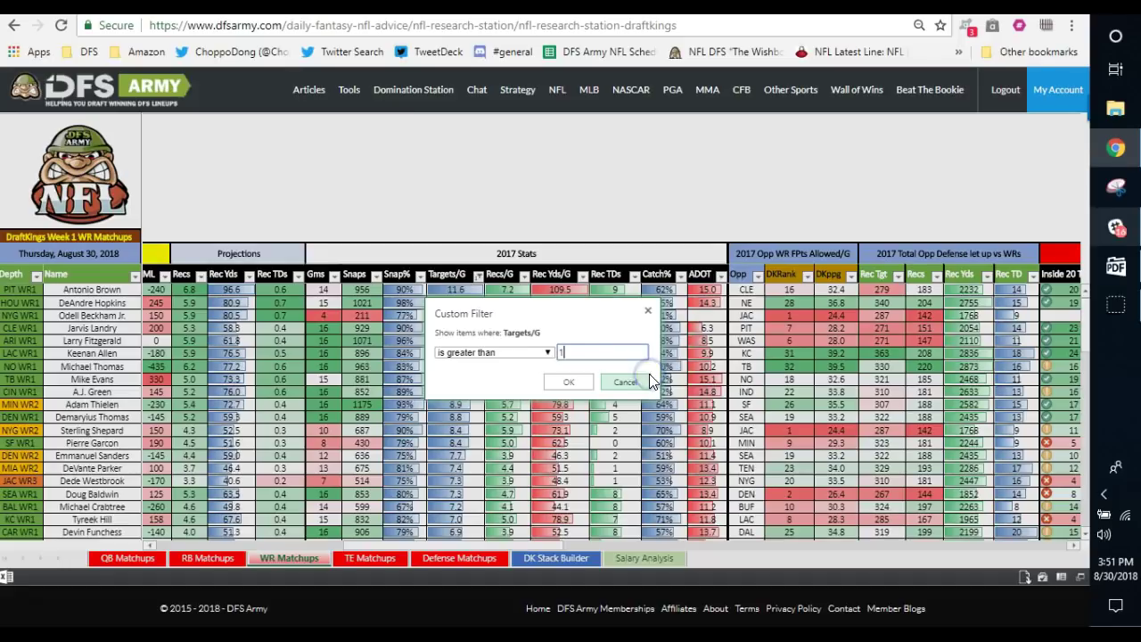
text(7)
click(589, 381)
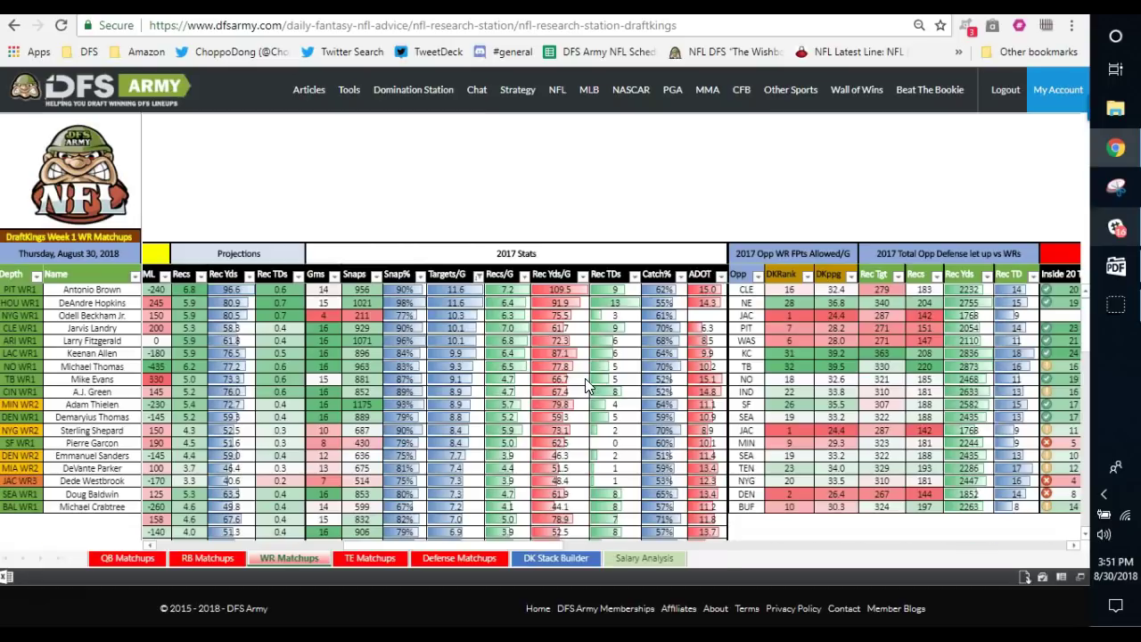
click(424, 430)
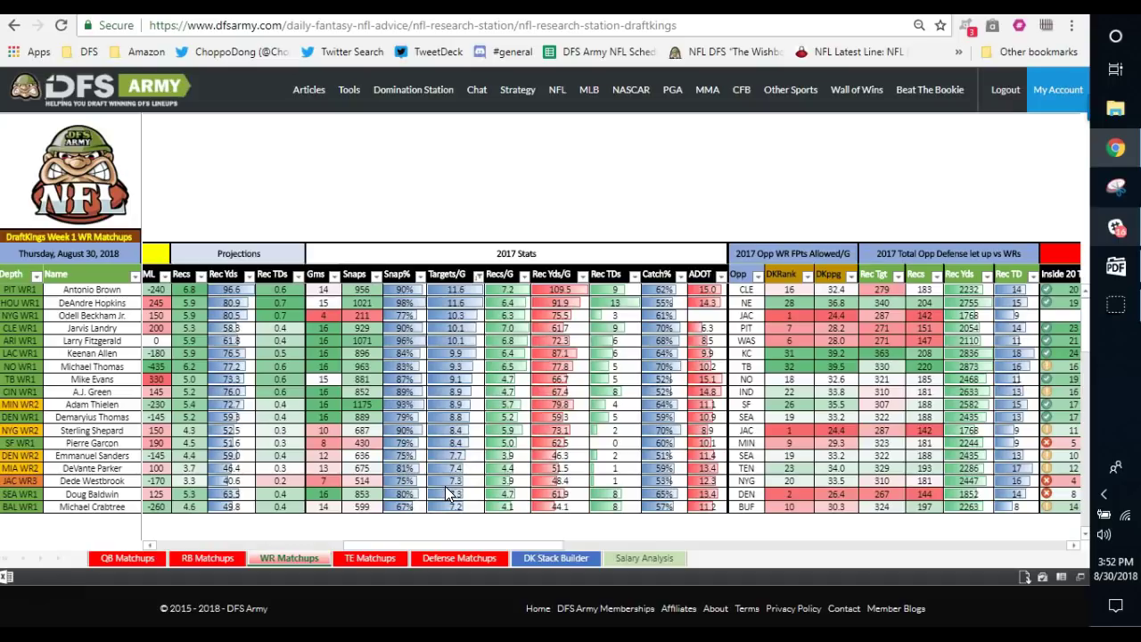
Step: Examine the 2017 red zone targets inside the 20 and inside the 10 for the filtered receivers
drag(539, 547, 658, 560)
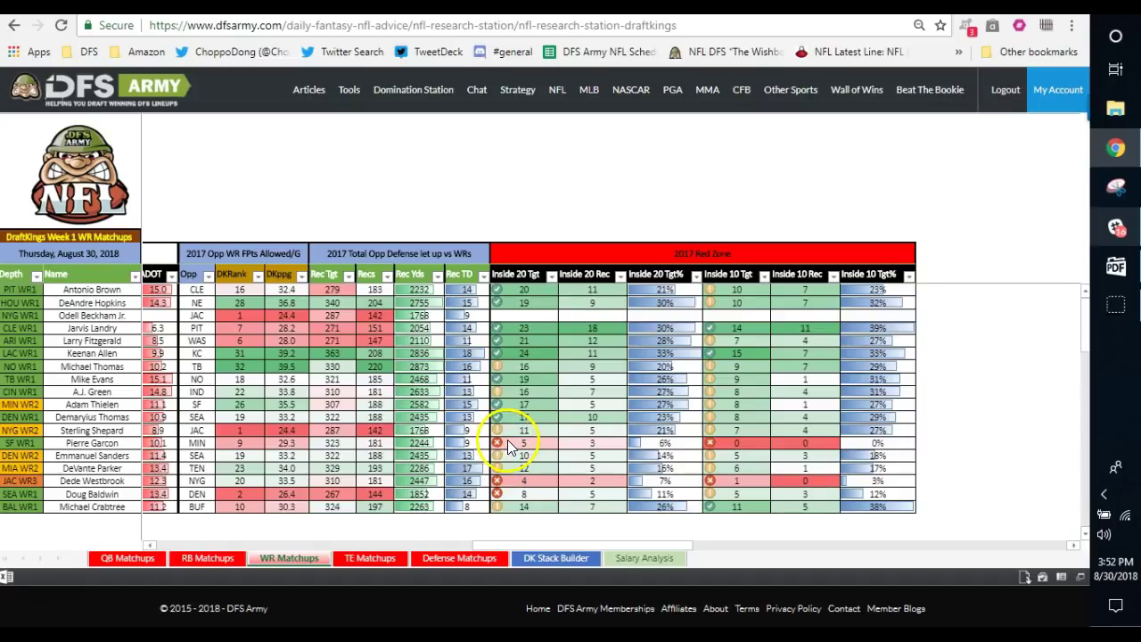
click(528, 493)
click(713, 507)
mouse_move(730, 507)
mouse_down()
mouse_move(752, 337)
mouse_move(744, 357)
mouse_up()
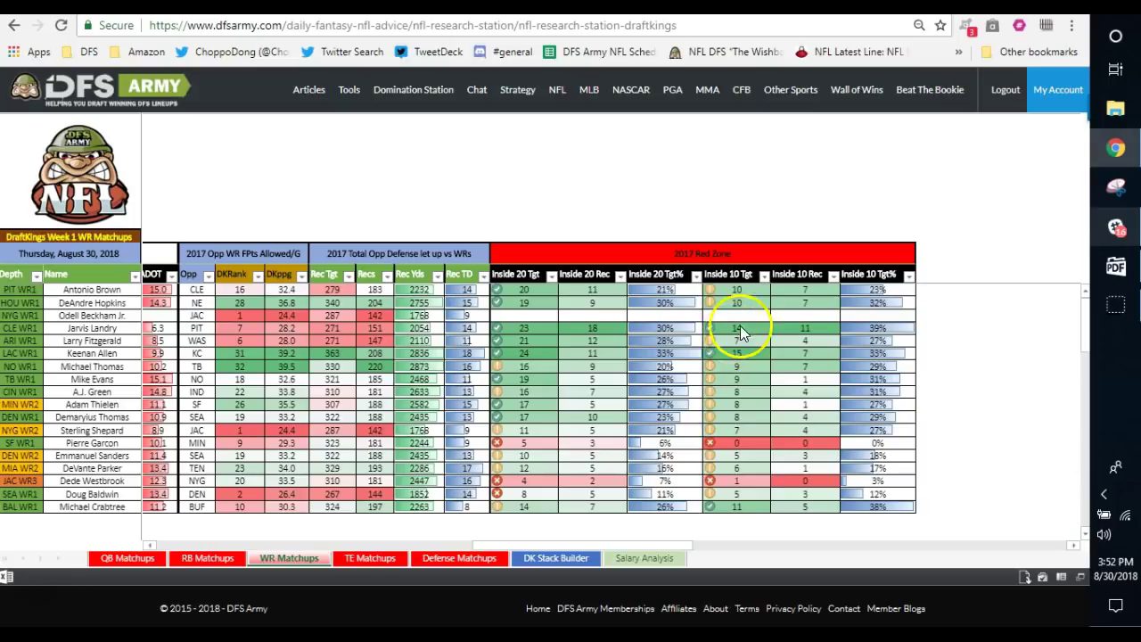
drag(743, 321, 737, 325)
click(732, 301)
drag(737, 285, 732, 291)
click(725, 292)
click(638, 535)
Step: Filter the Vegas Spread column to show only receivers whose spread is greater than 0
drag(630, 549, 295, 515)
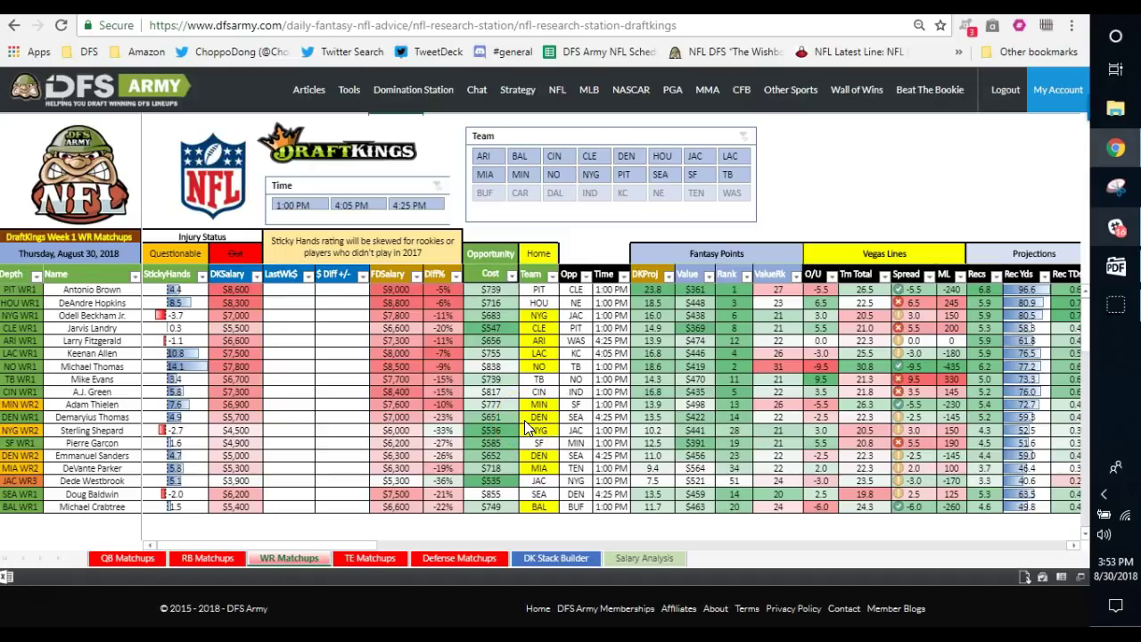
click(929, 275)
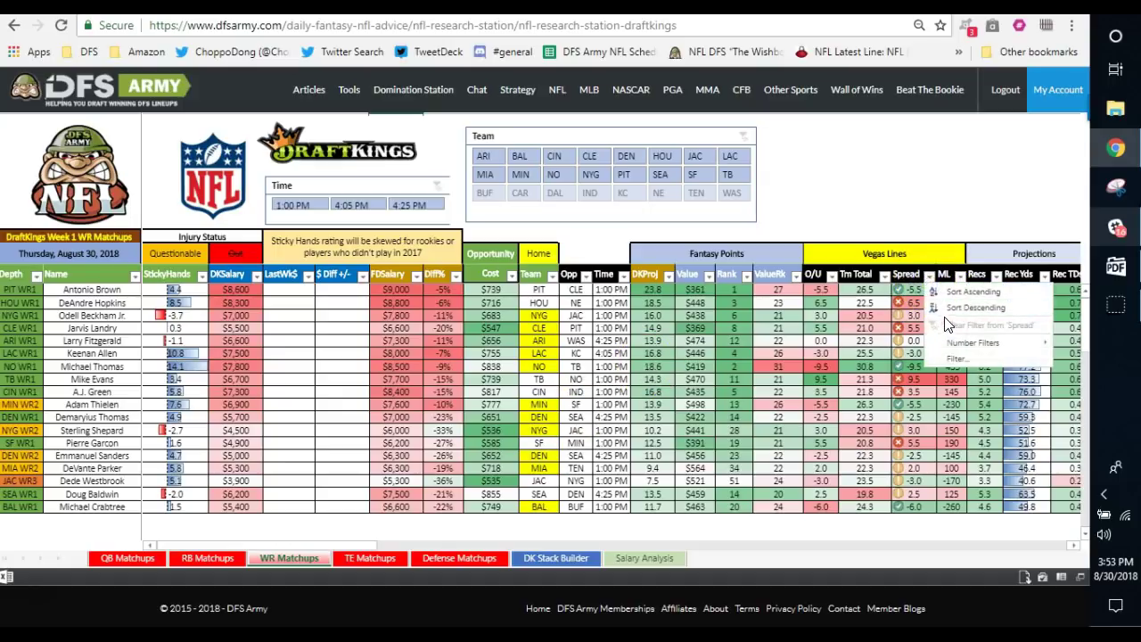
mouse_move(957, 348)
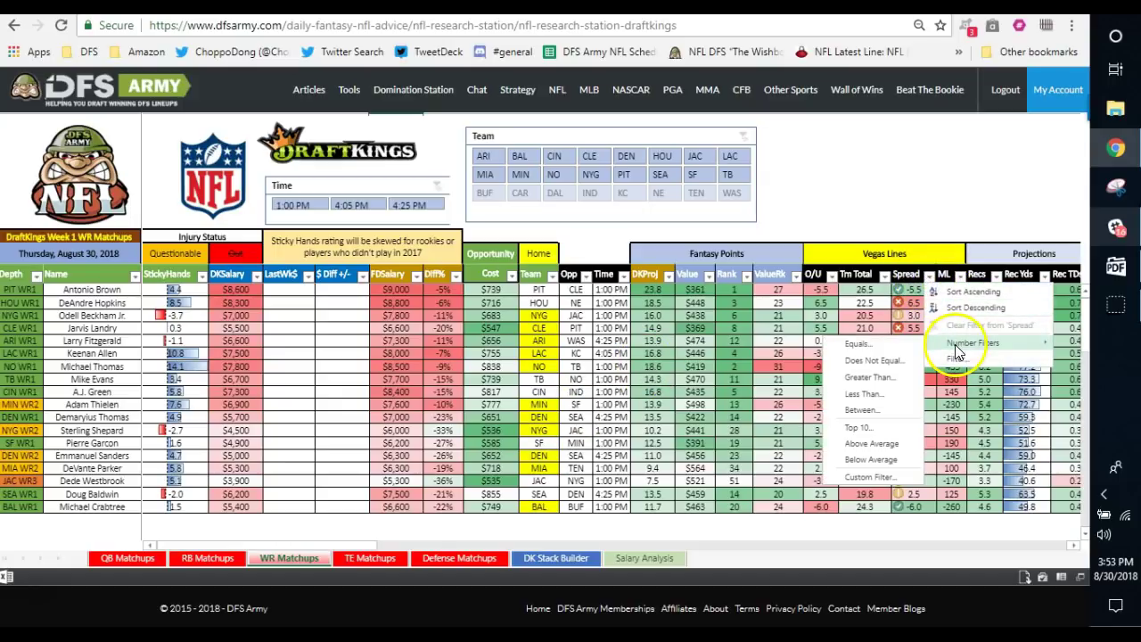
click(876, 376)
text(0)
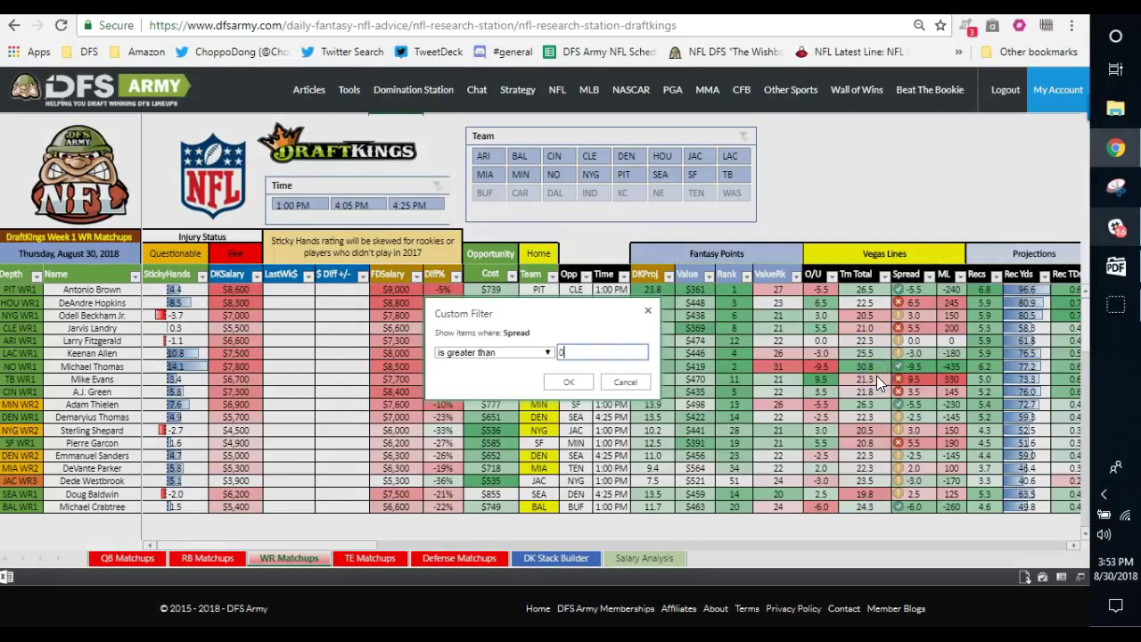
click(578, 382)
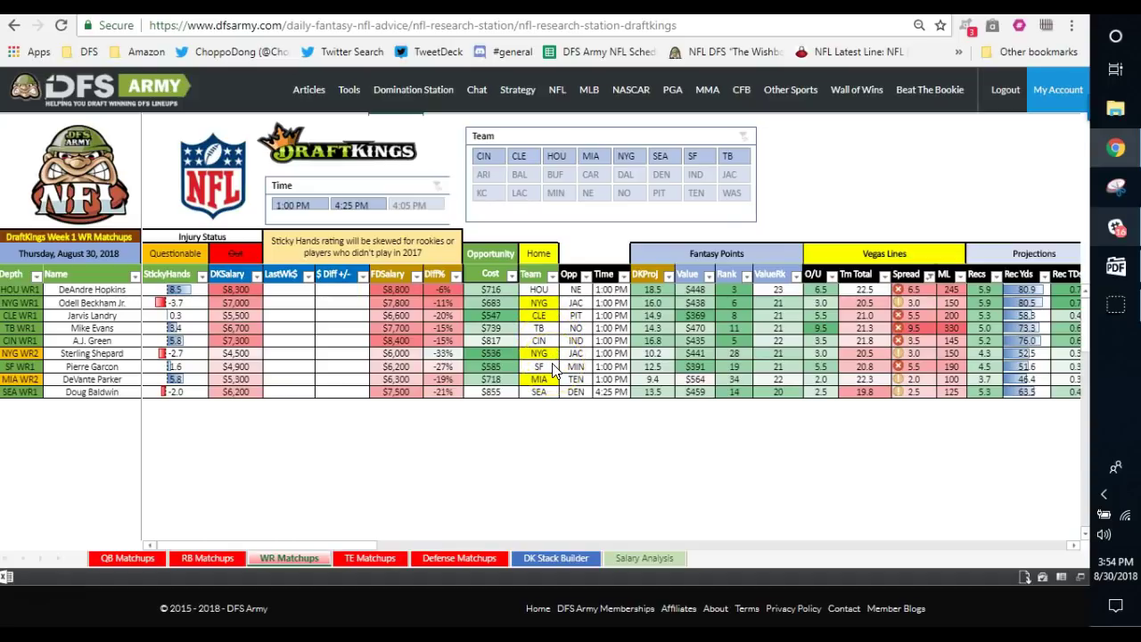
click(543, 397)
Step: Clear the filter from the Spread column
click(928, 284)
click(927, 284)
click(955, 328)
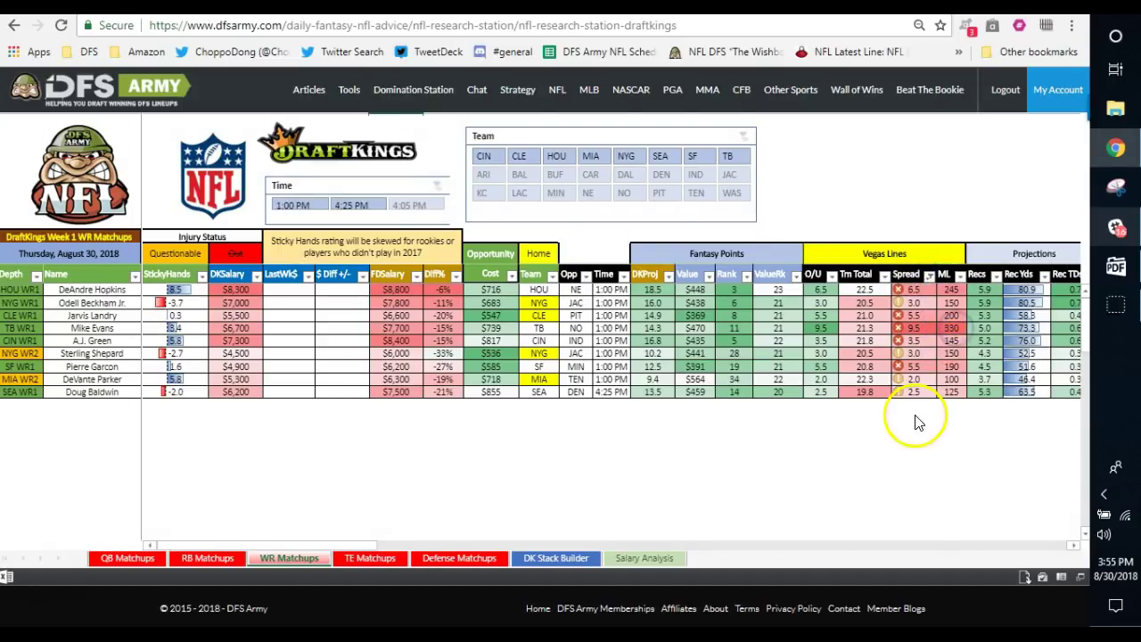
click(834, 283)
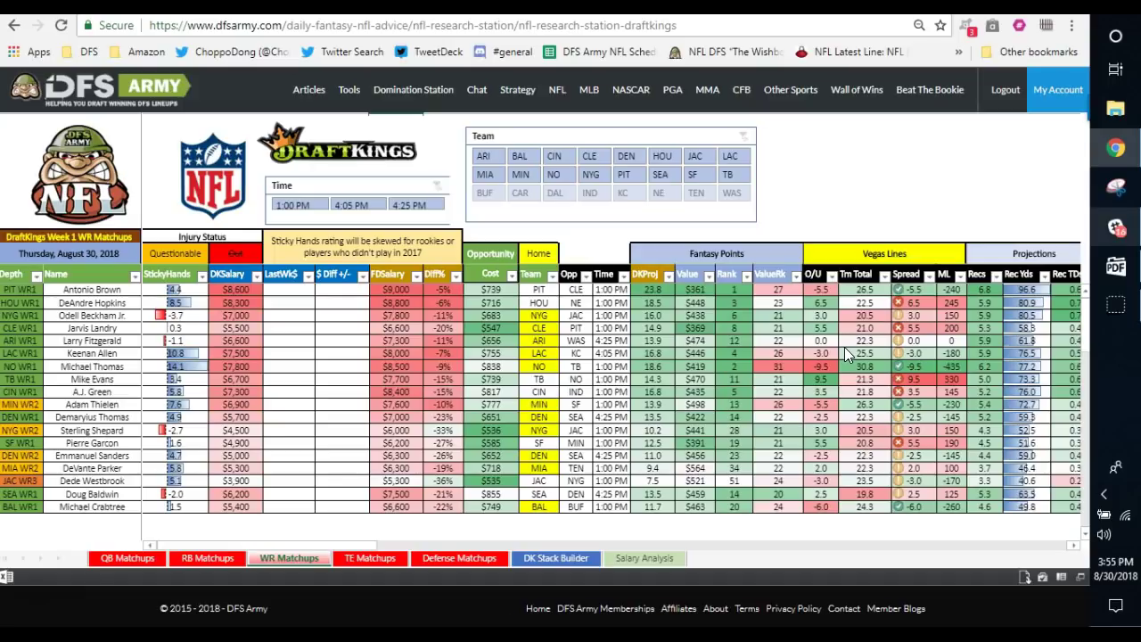
Step: Filter the Tm Total column to show only receivers whose team total is less than 18
click(865, 290)
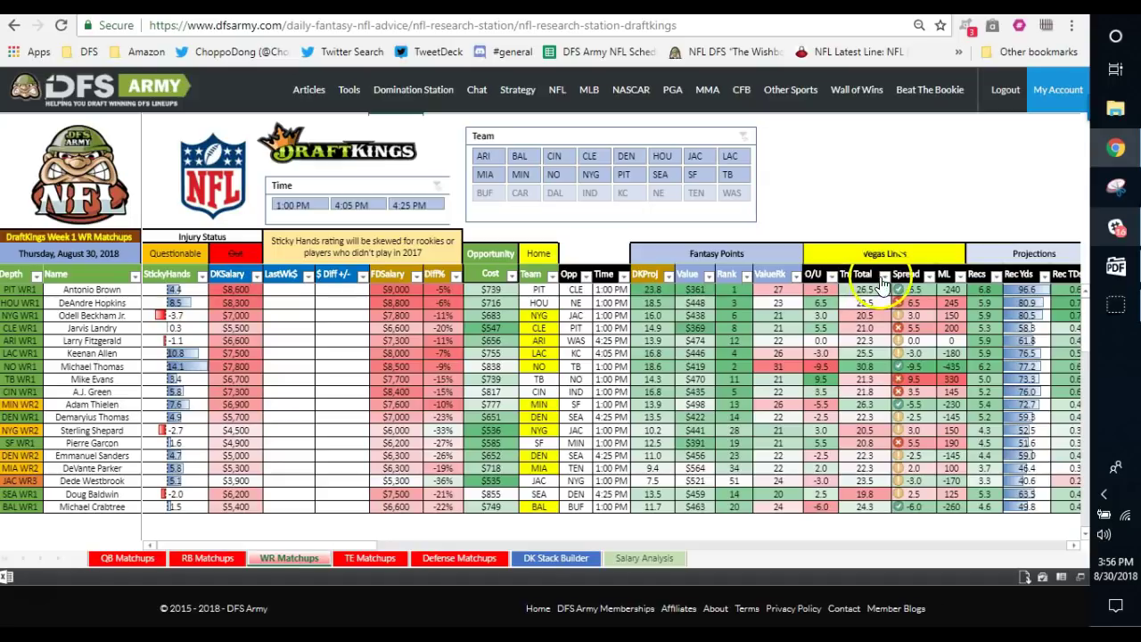
click(884, 276)
click(913, 347)
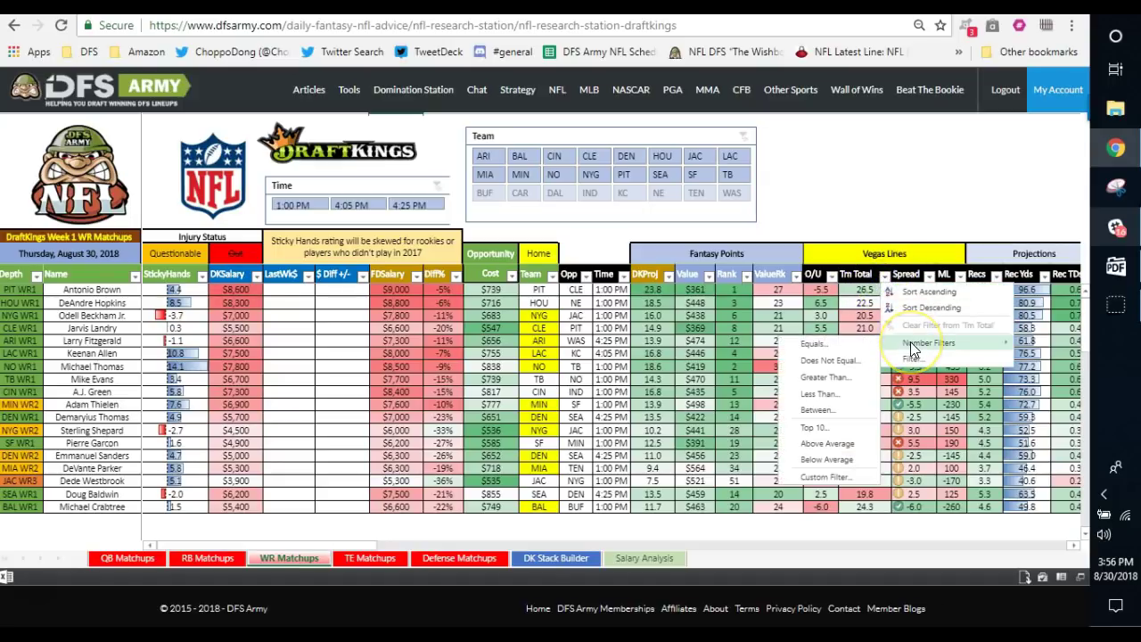
click(822, 395)
click(624, 352)
text(18)
click(581, 382)
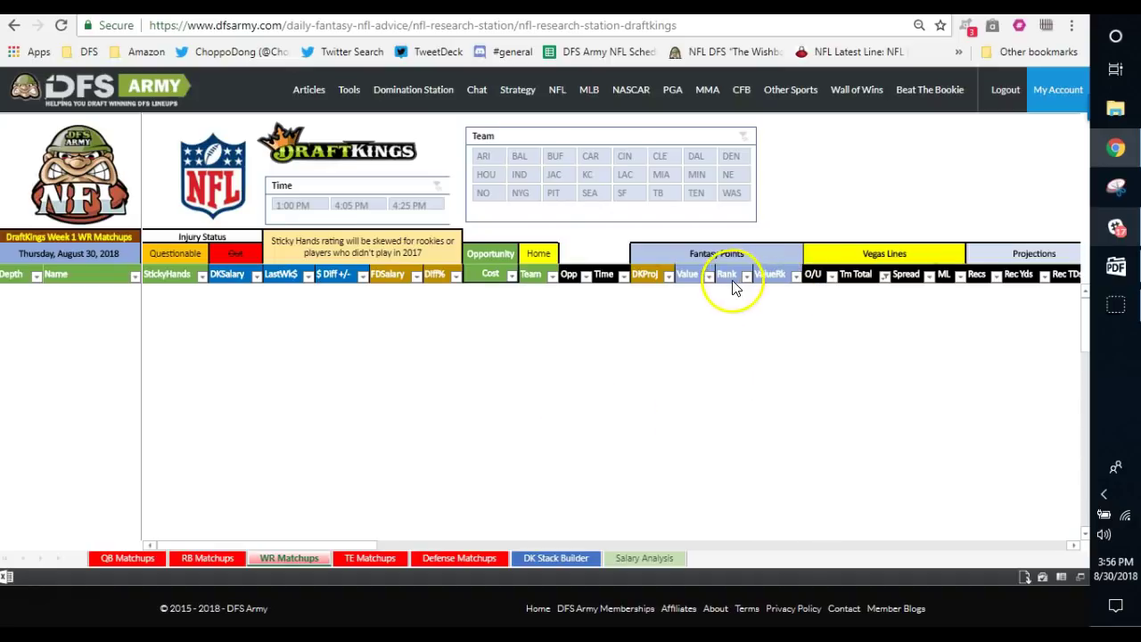
Step: Change the Tm Total filter to show only receivers whose team total is greater than 26.5
click(885, 276)
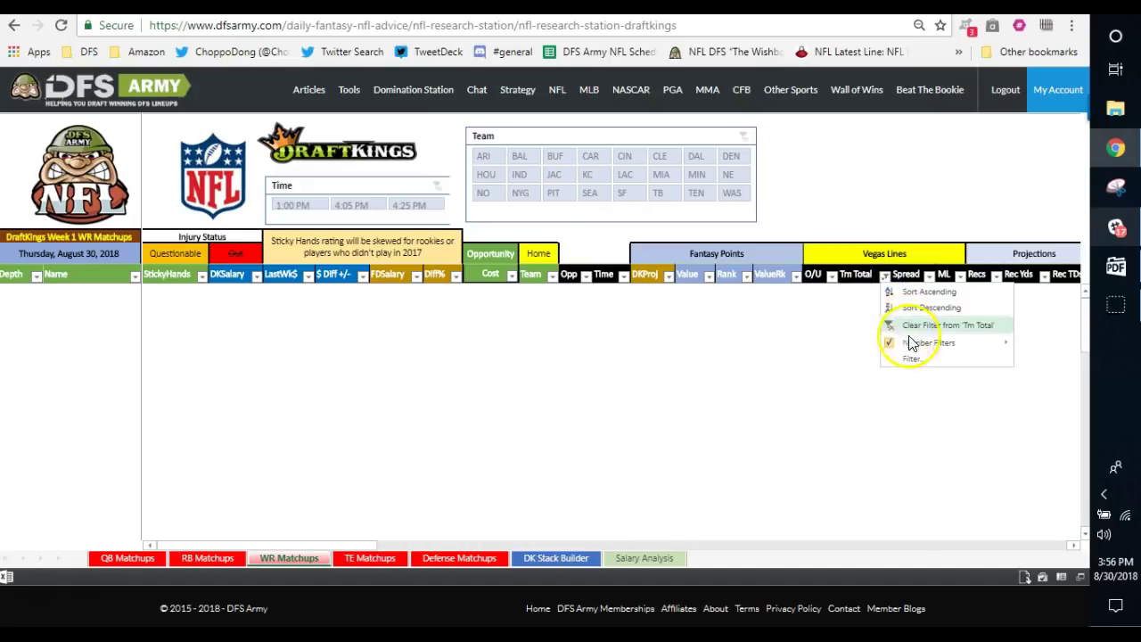
mouse_move(927, 342)
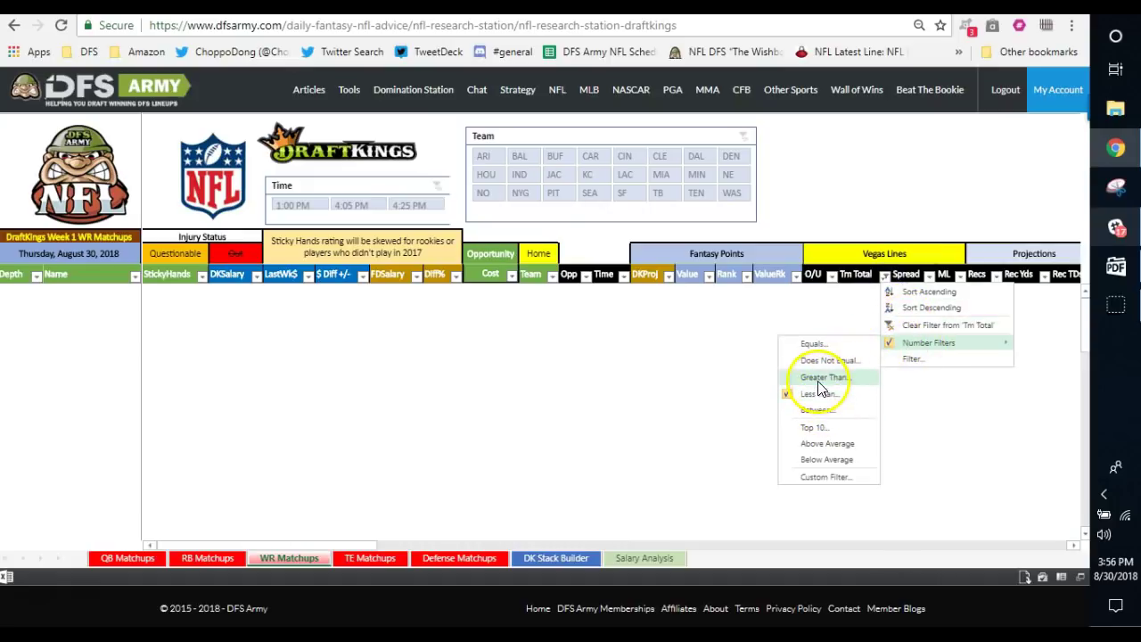
click(818, 378)
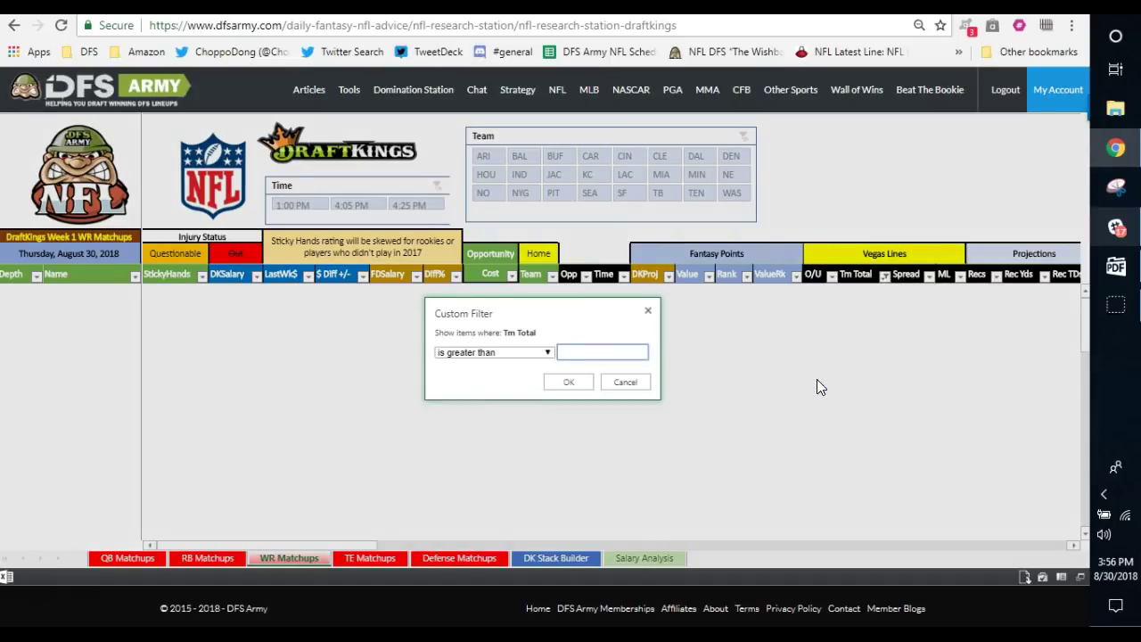
text(26.5)
click(577, 382)
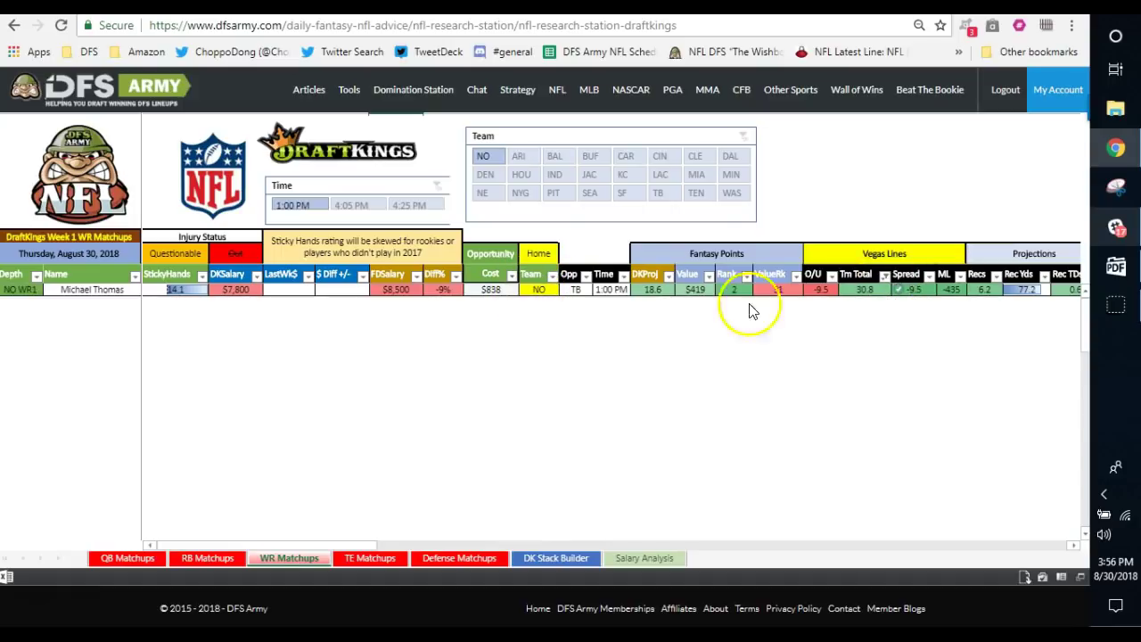
Step: Lower the Tm Total filter threshold to show only receivers whose team total is greater than 25
click(884, 278)
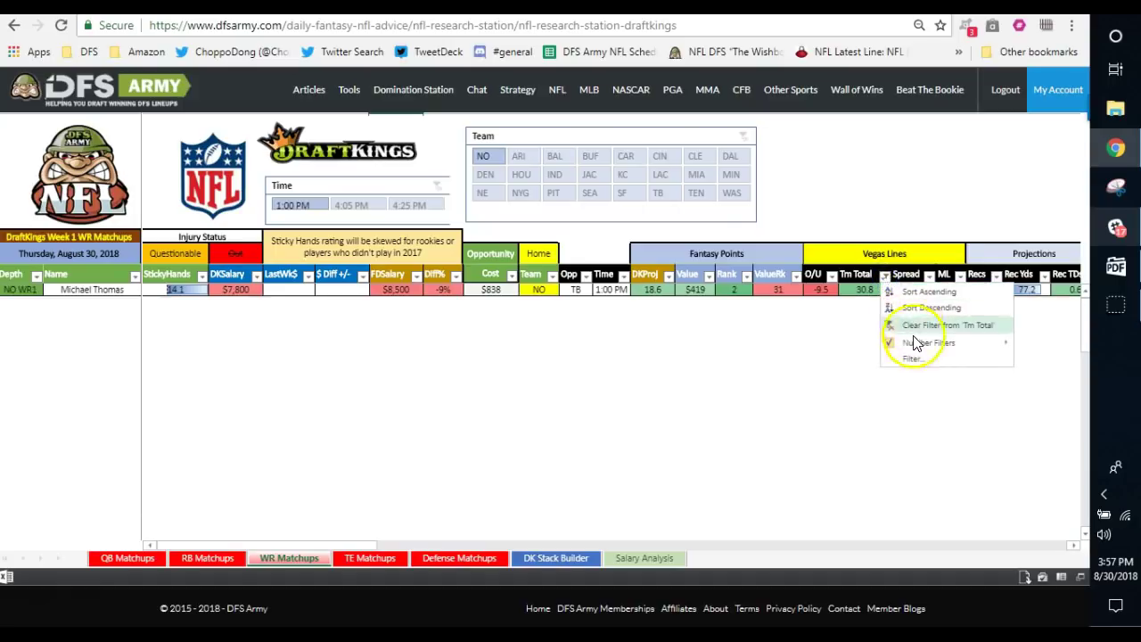
mouse_move(916, 348)
click(848, 377)
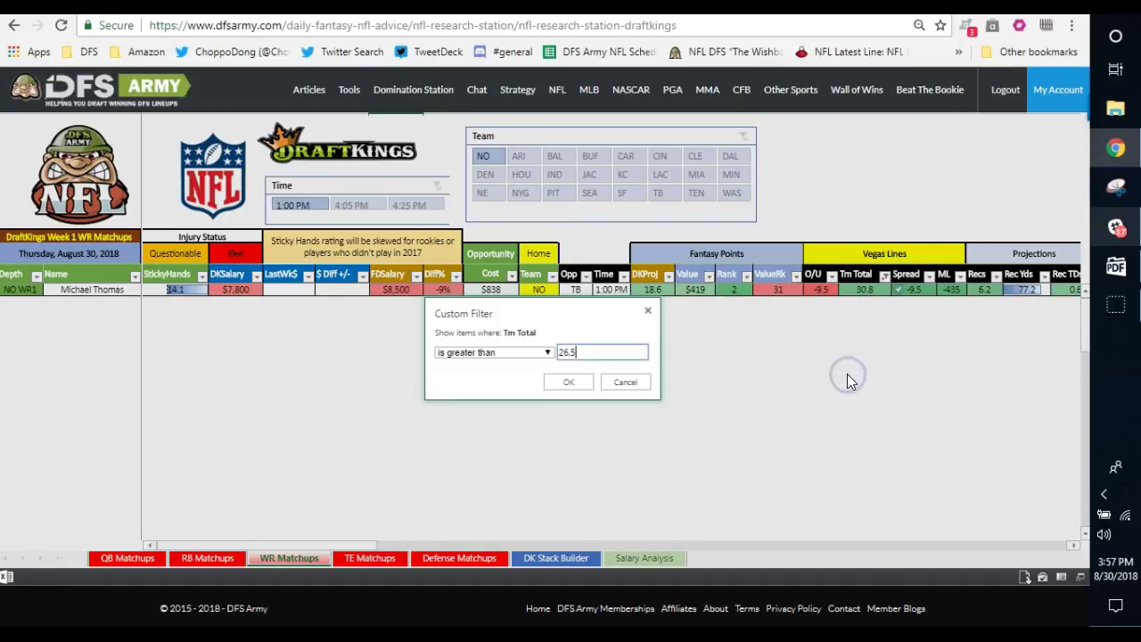
key(BackSpace)
text(5)
click(579, 382)
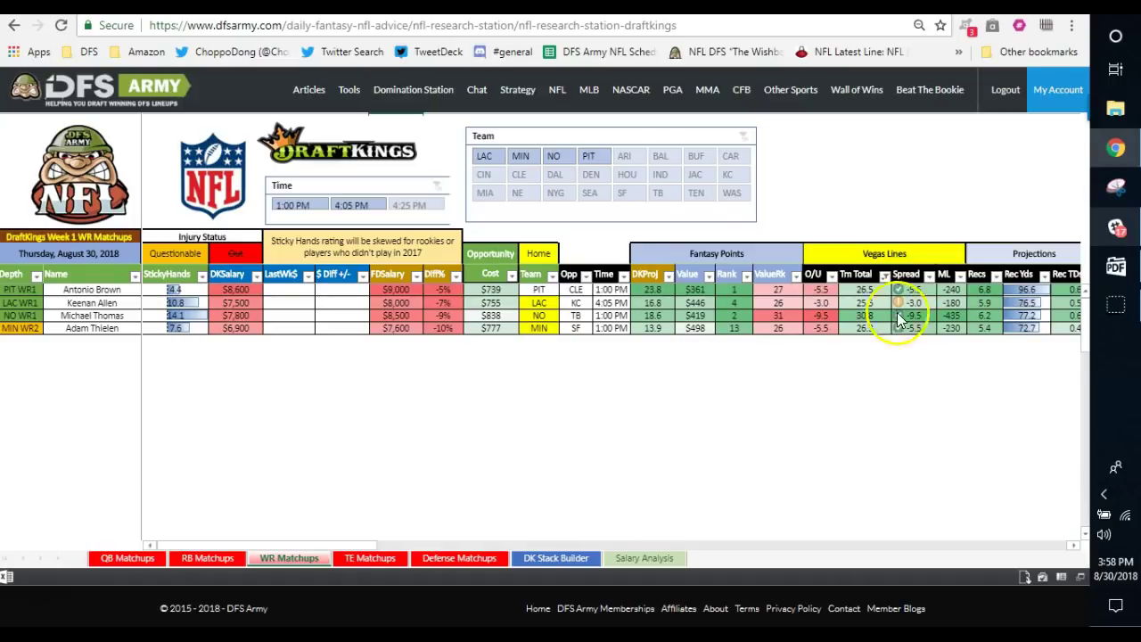
Step: Clear the filter from the Tm Total column
click(884, 275)
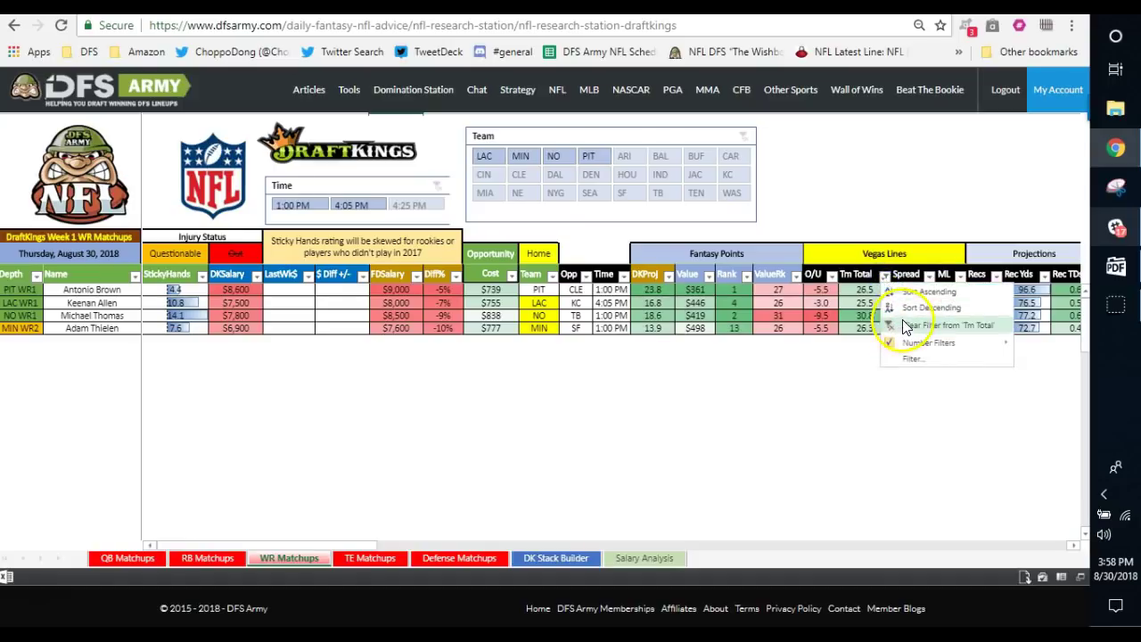
click(909, 325)
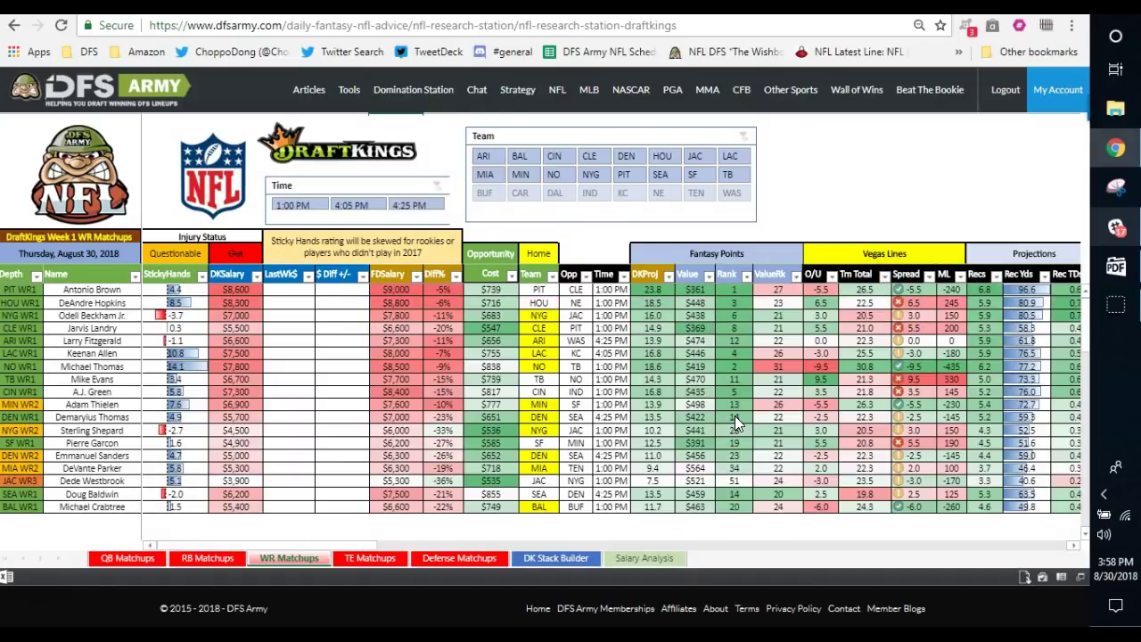
Step: Filter the DKSalary column to show only receivers whose salary is less than 7500
click(257, 282)
mouse_move(318, 342)
click(430, 392)
text(7500)
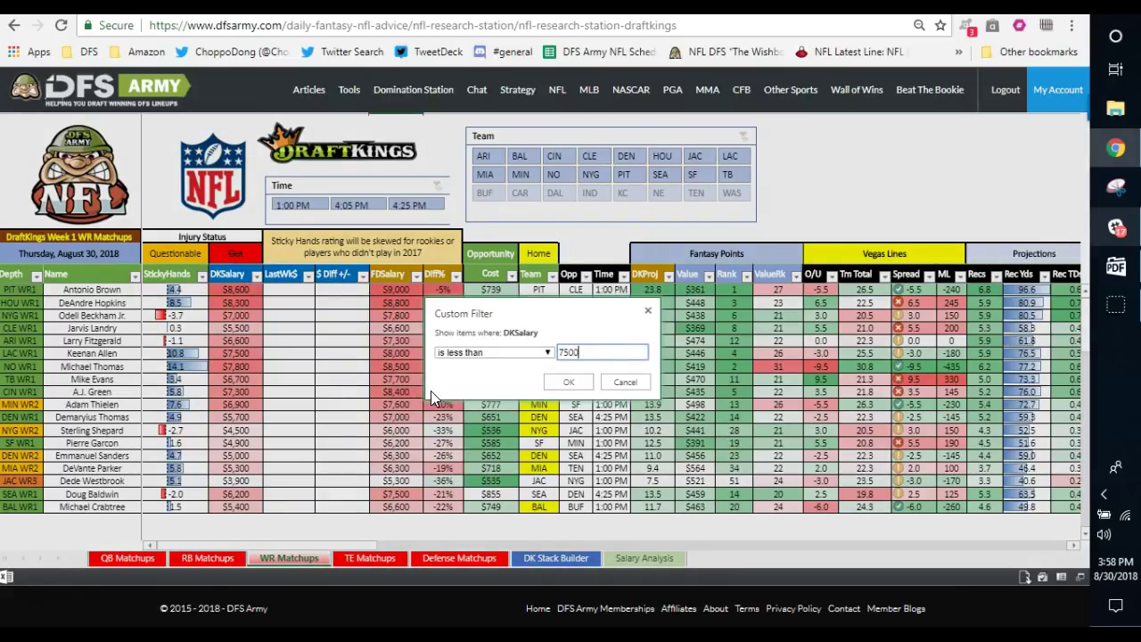
click(568, 383)
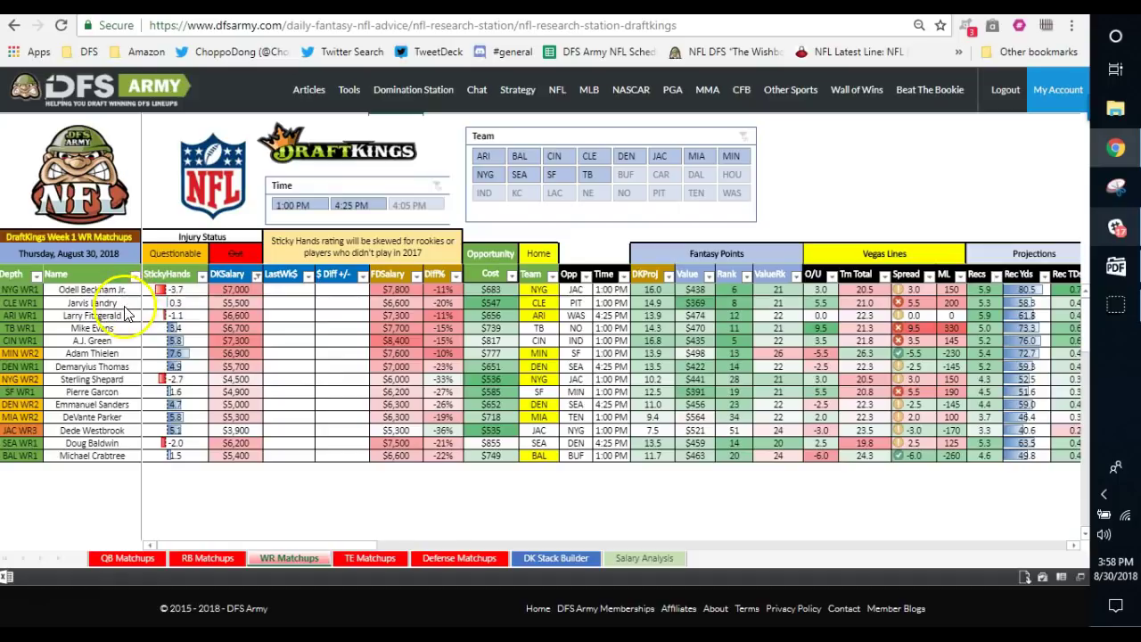
Step: Tighten the DKSalary filter to salaries less than 6000 and examine the remaining receivers' 2017 stats
click(256, 275)
mouse_move(339, 344)
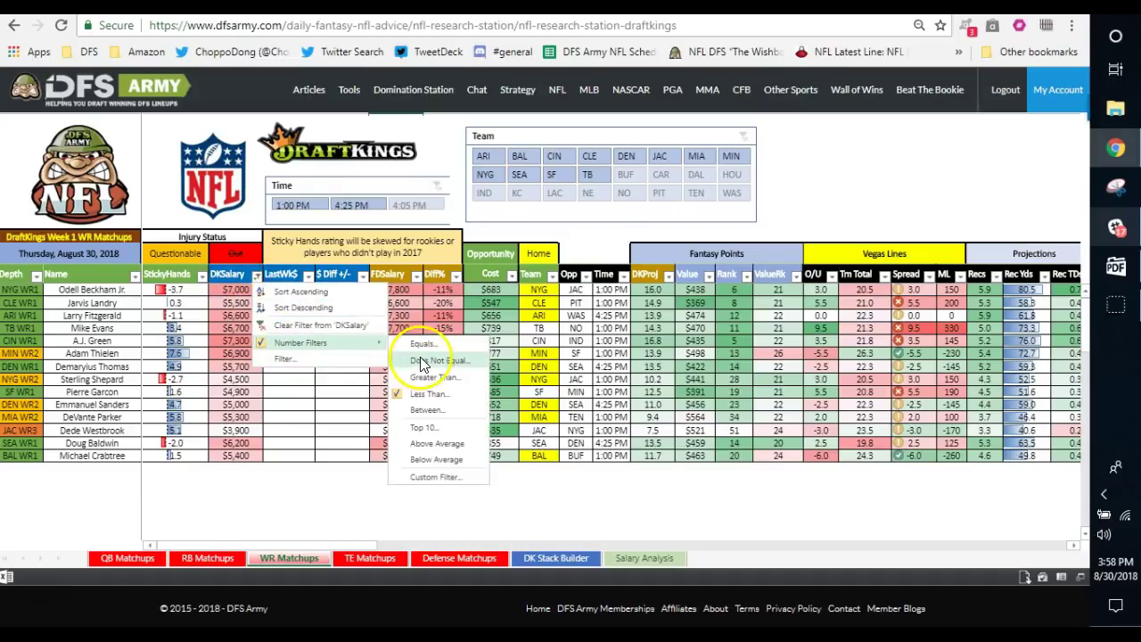
click(432, 395)
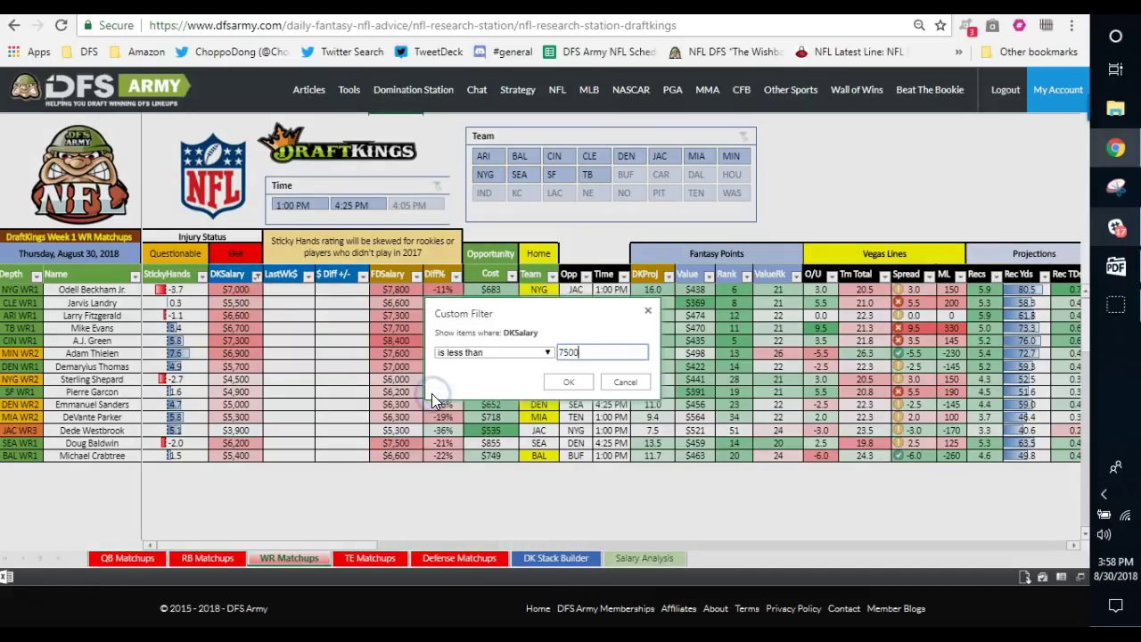
text(7)
key(BackSpace)
text(6000)
click(566, 382)
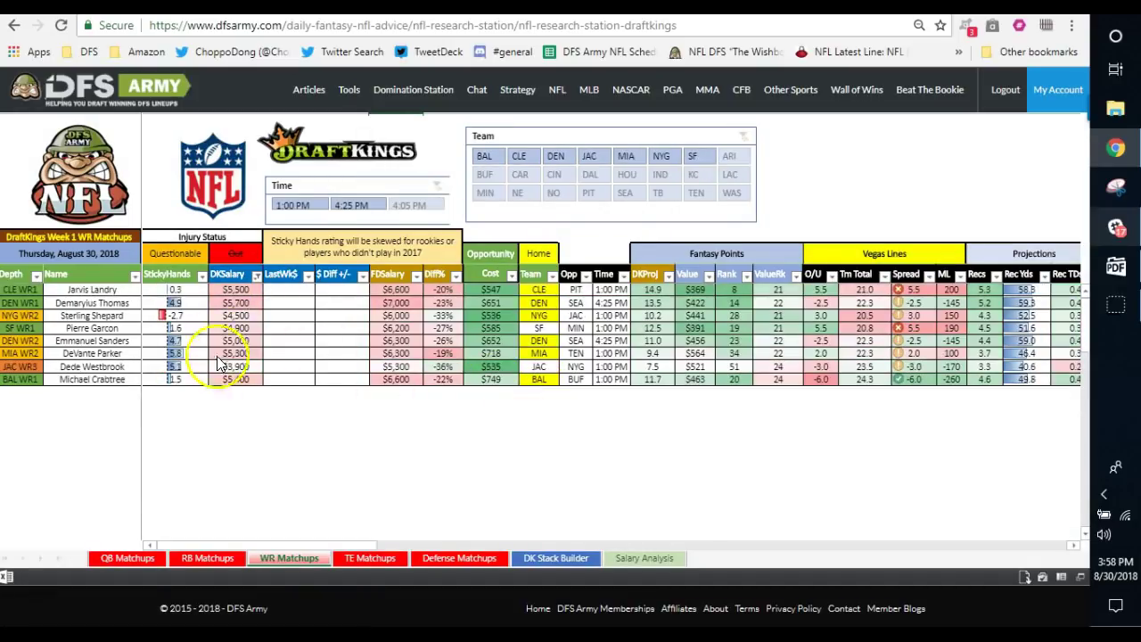
drag(287, 546, 447, 559)
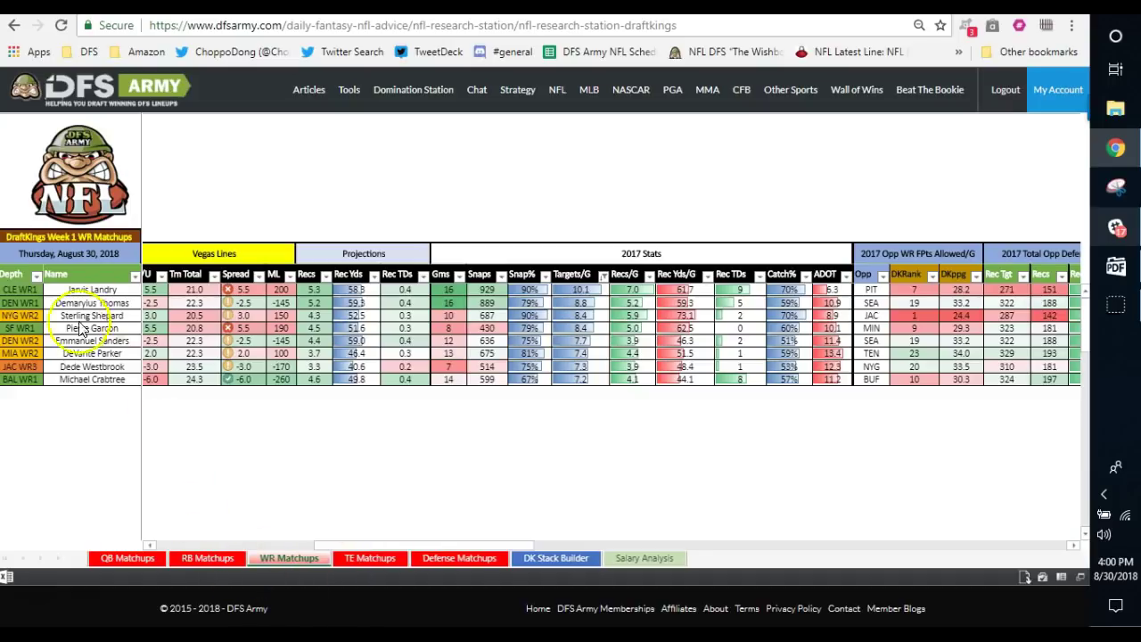
Step: Clear the filter from the DKSalary column
scroll(203, 526, left, 1)
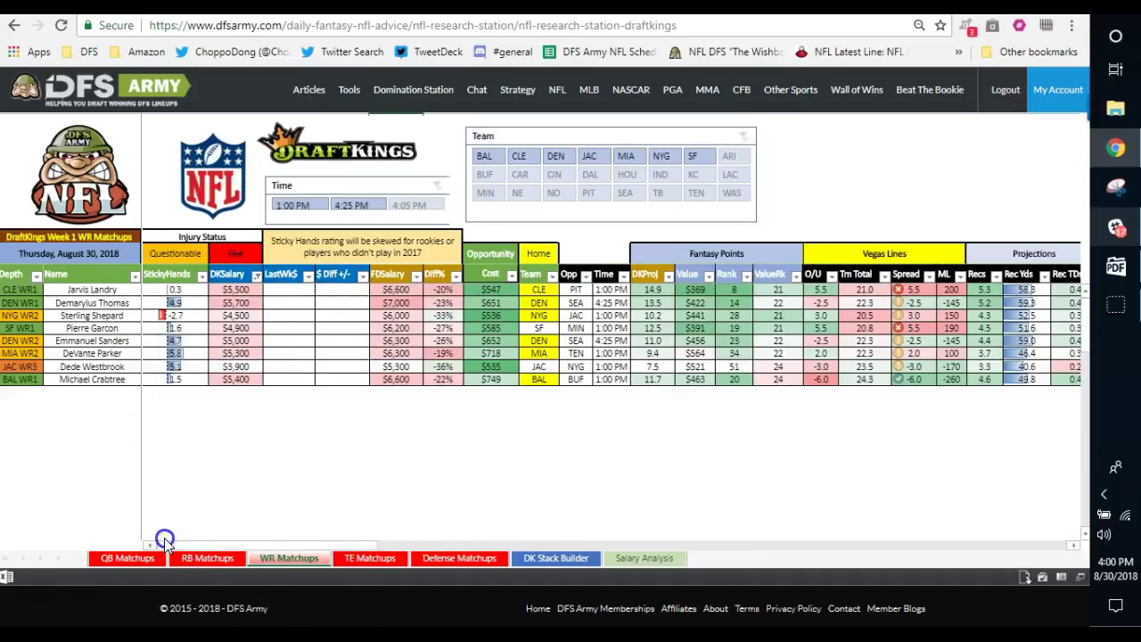
click(257, 277)
click(294, 324)
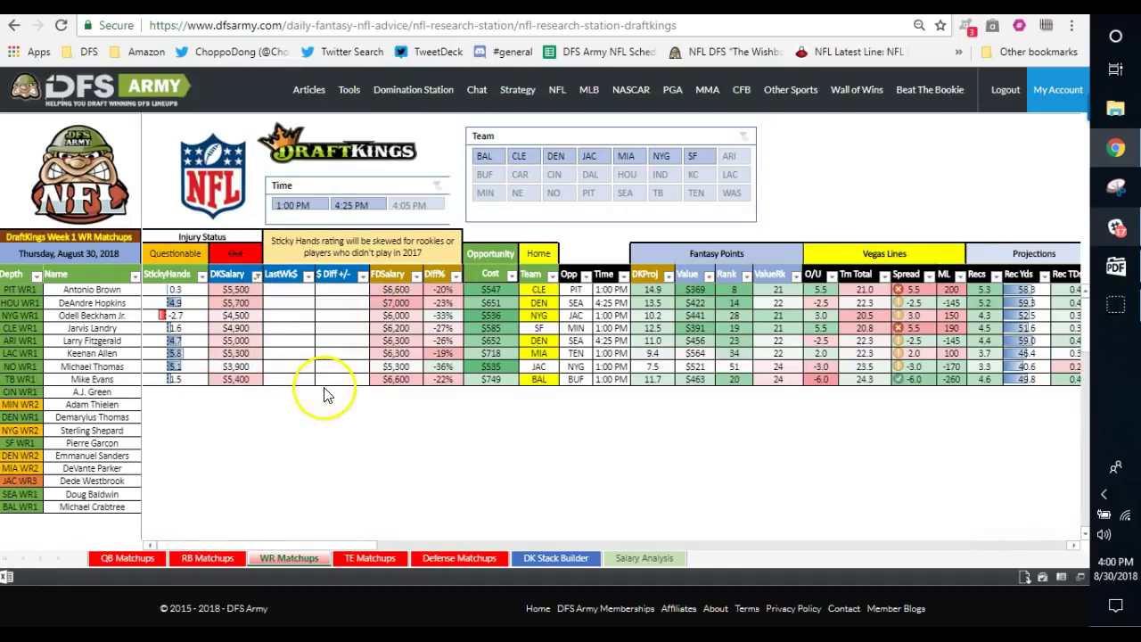